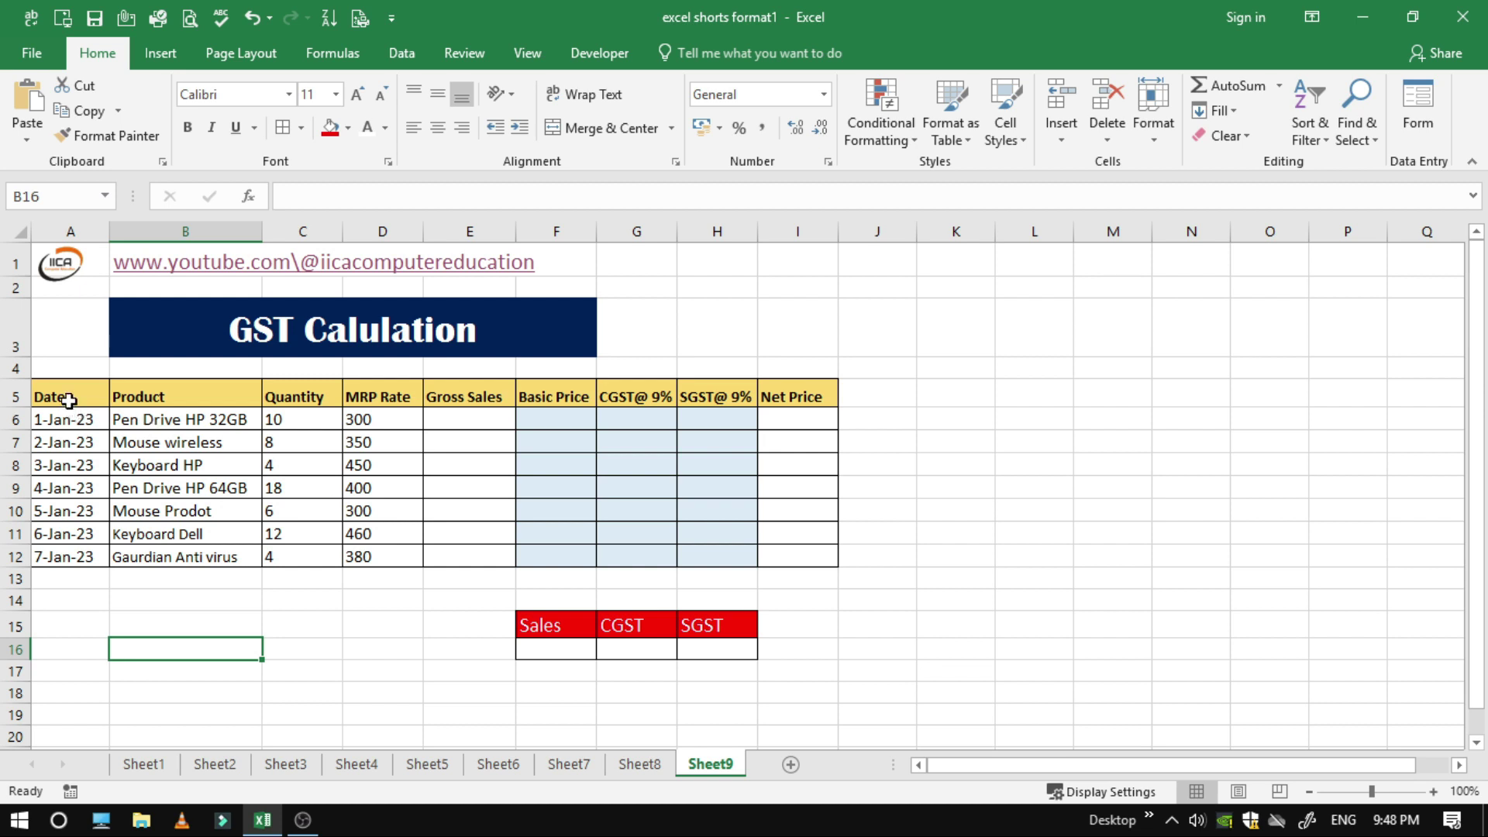
Step: Walk through the table headers from Date, Product, Quantity and MRP Rate to Net Price
click(68, 399)
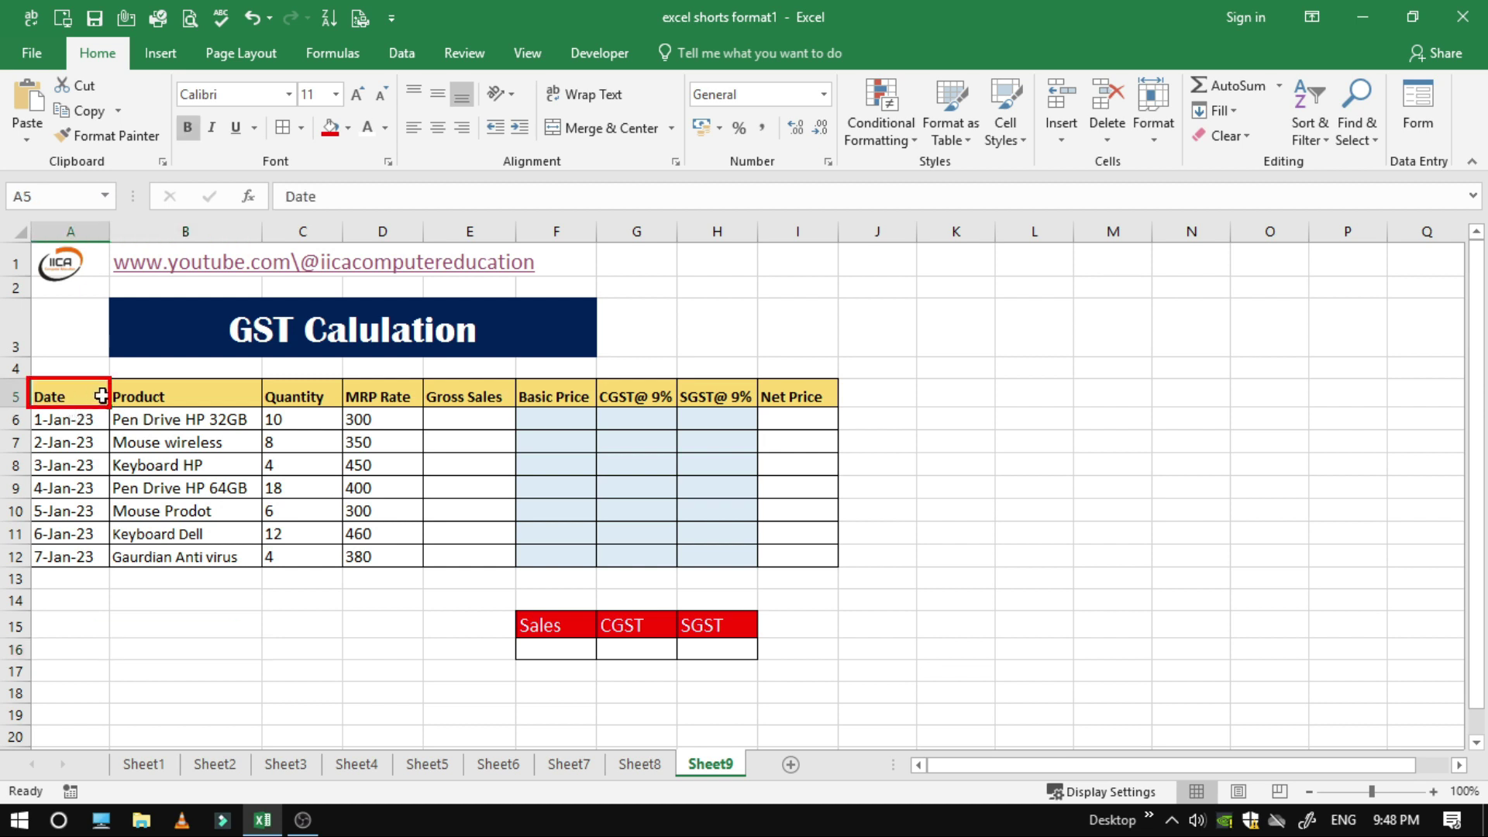
click(163, 398)
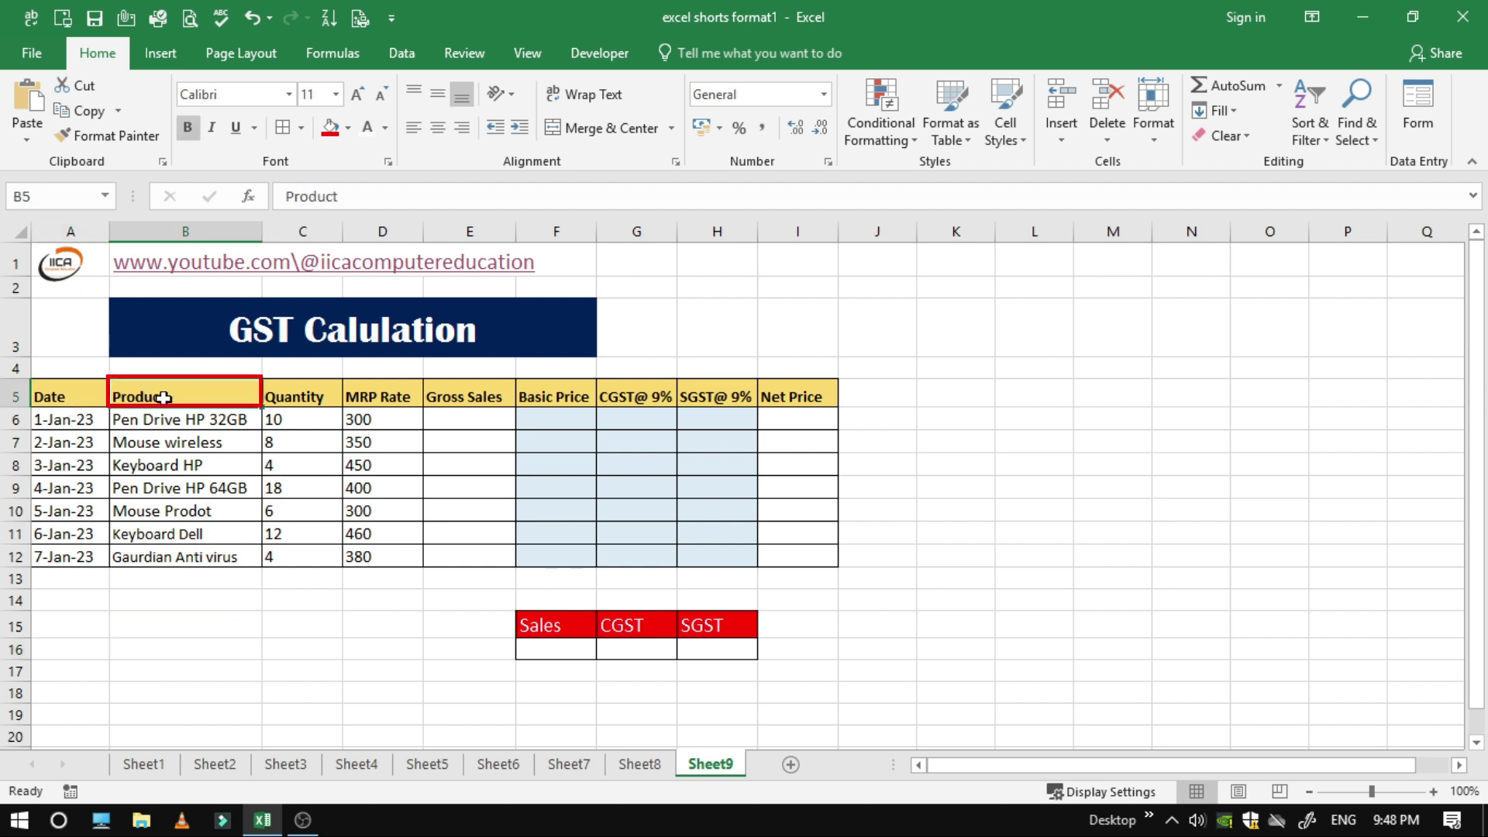
click(304, 401)
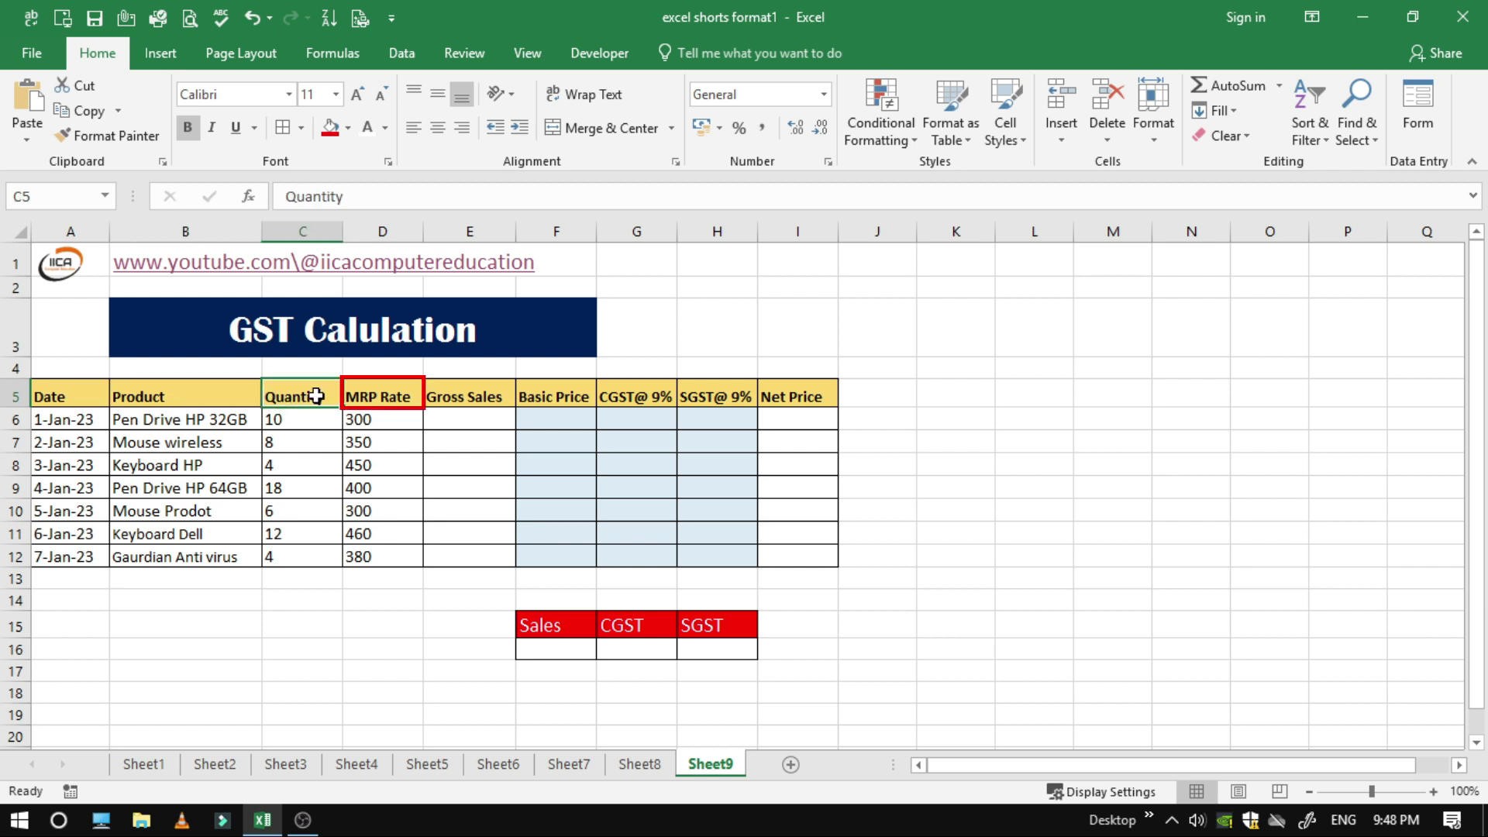
click(382, 396)
click(439, 392)
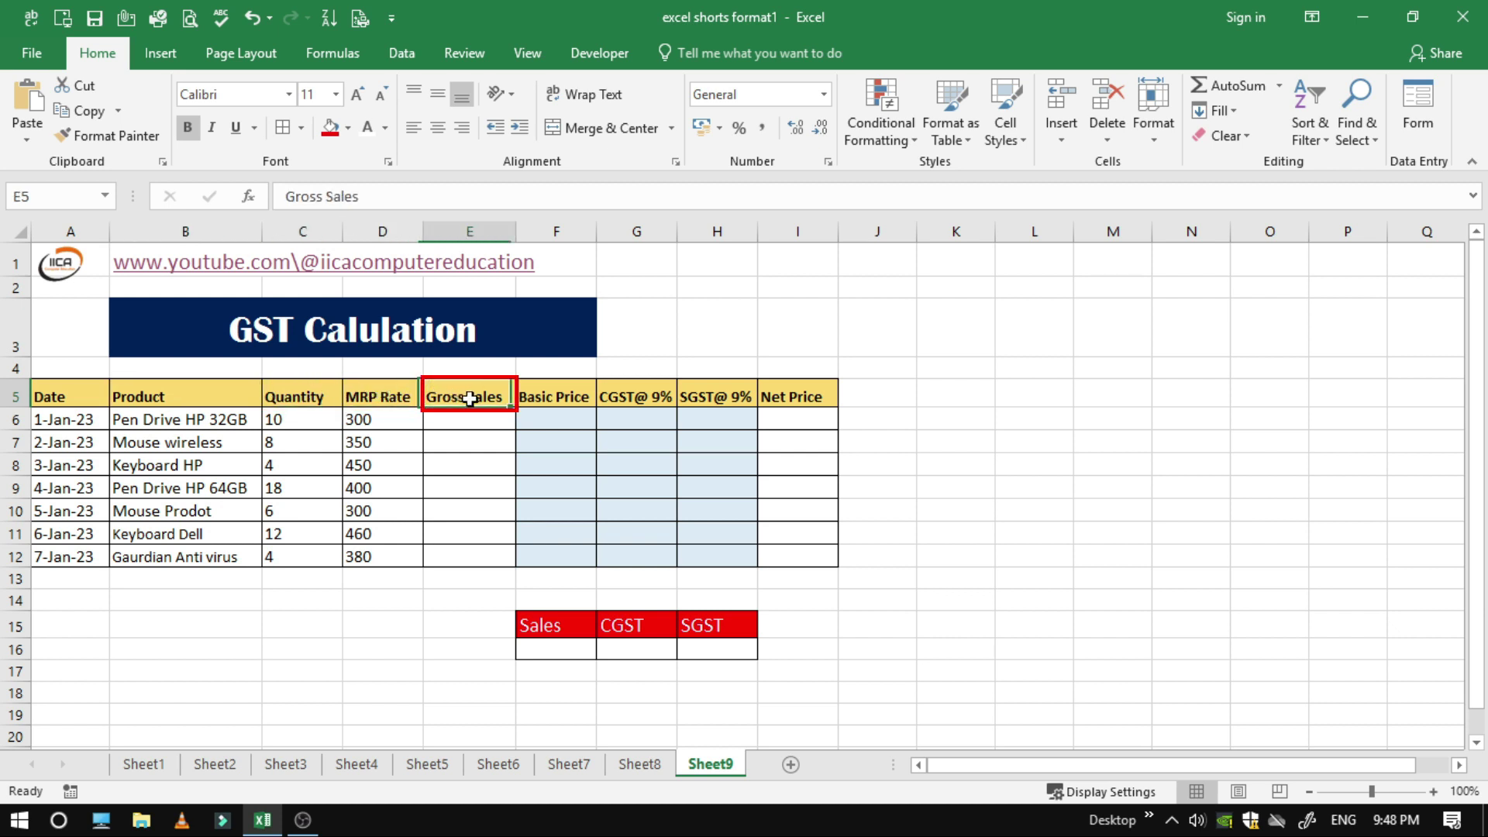
click(550, 397)
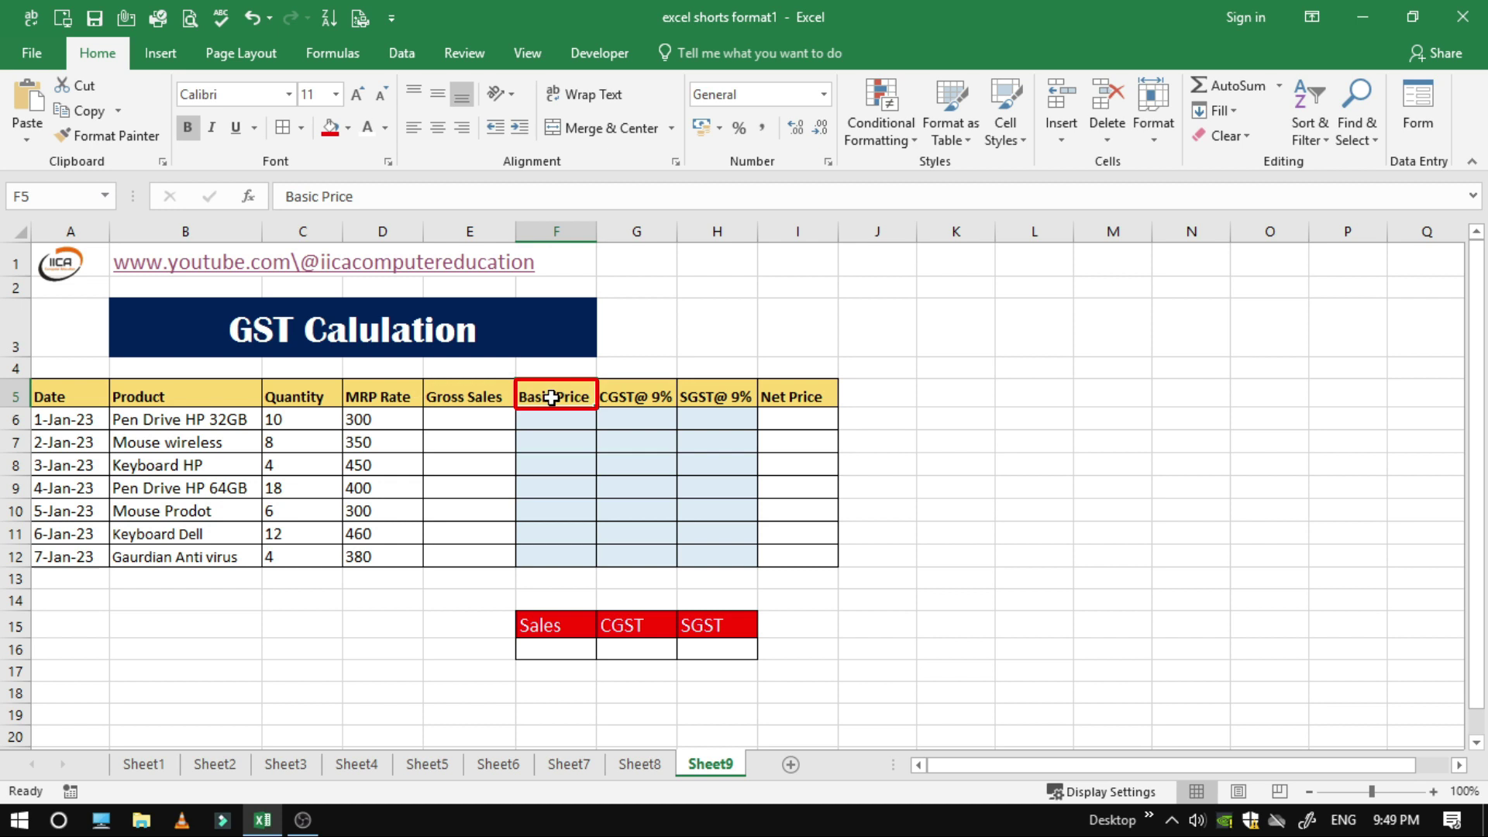
click(636, 394)
click(714, 399)
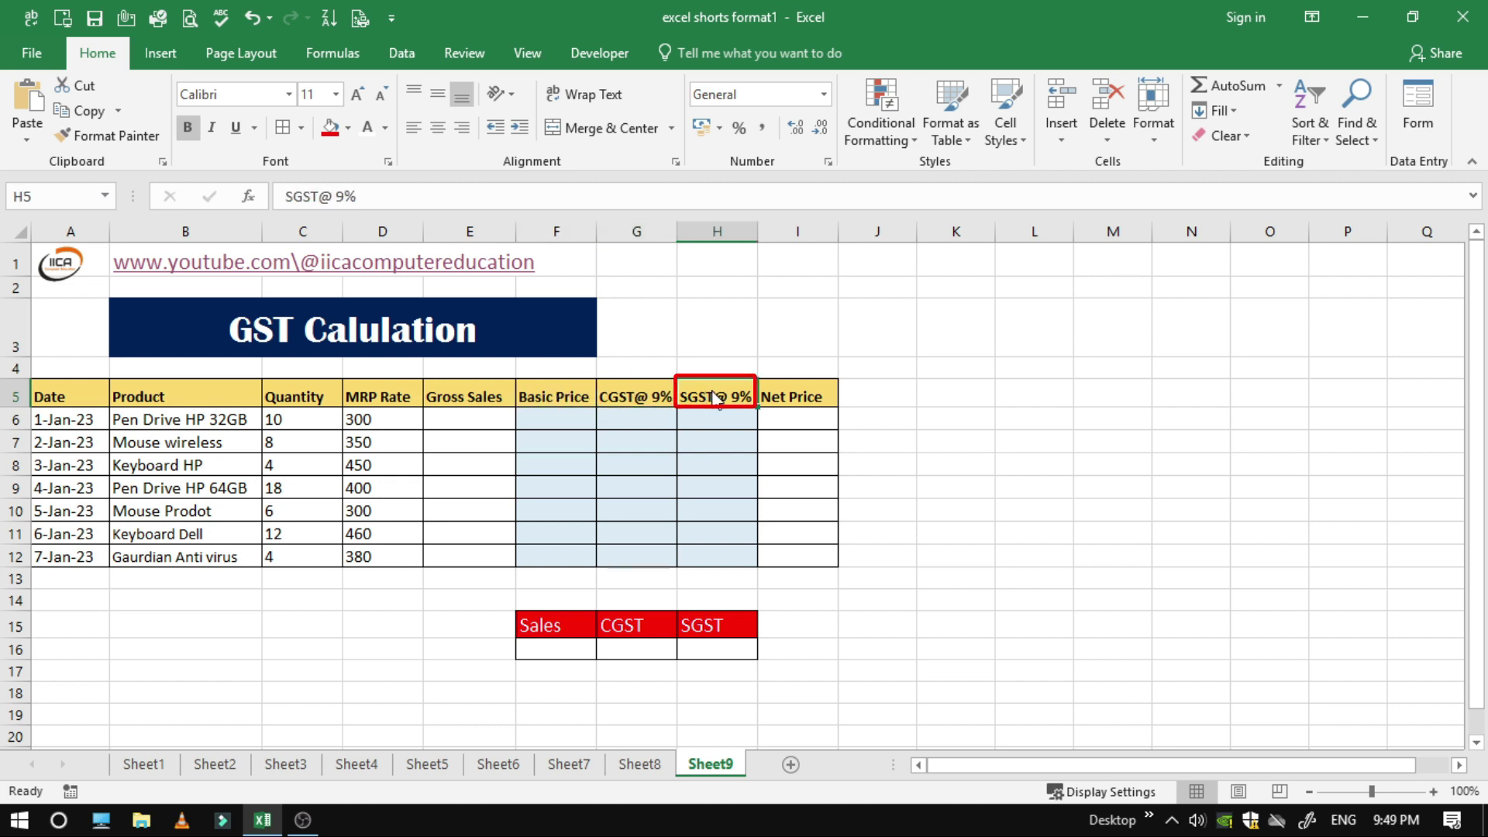
click(798, 392)
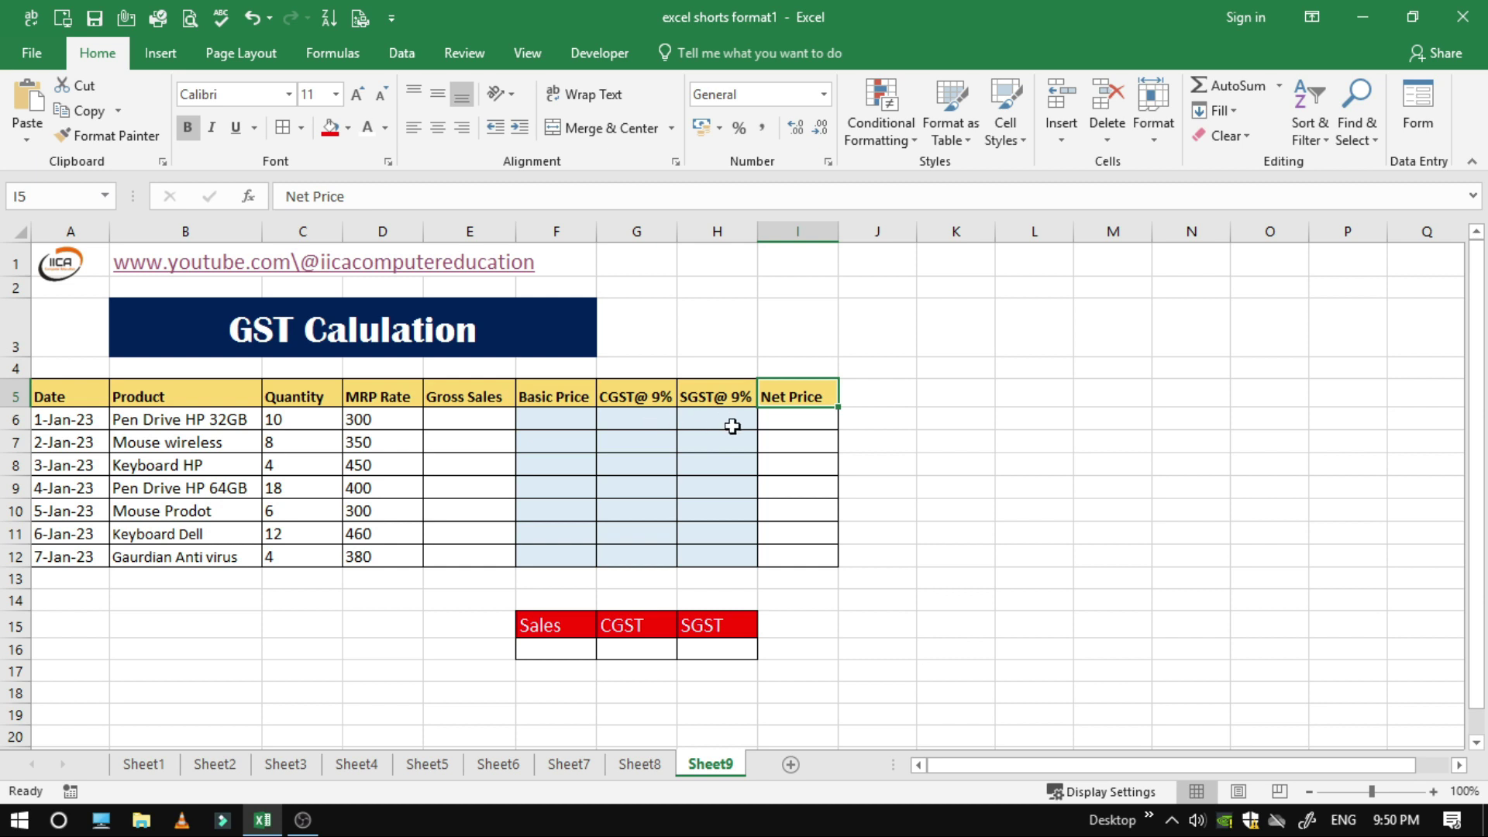
Step: Enter =C6*D6 in E6 and fill it down to E12, giving 3000 through 1520
click(461, 423)
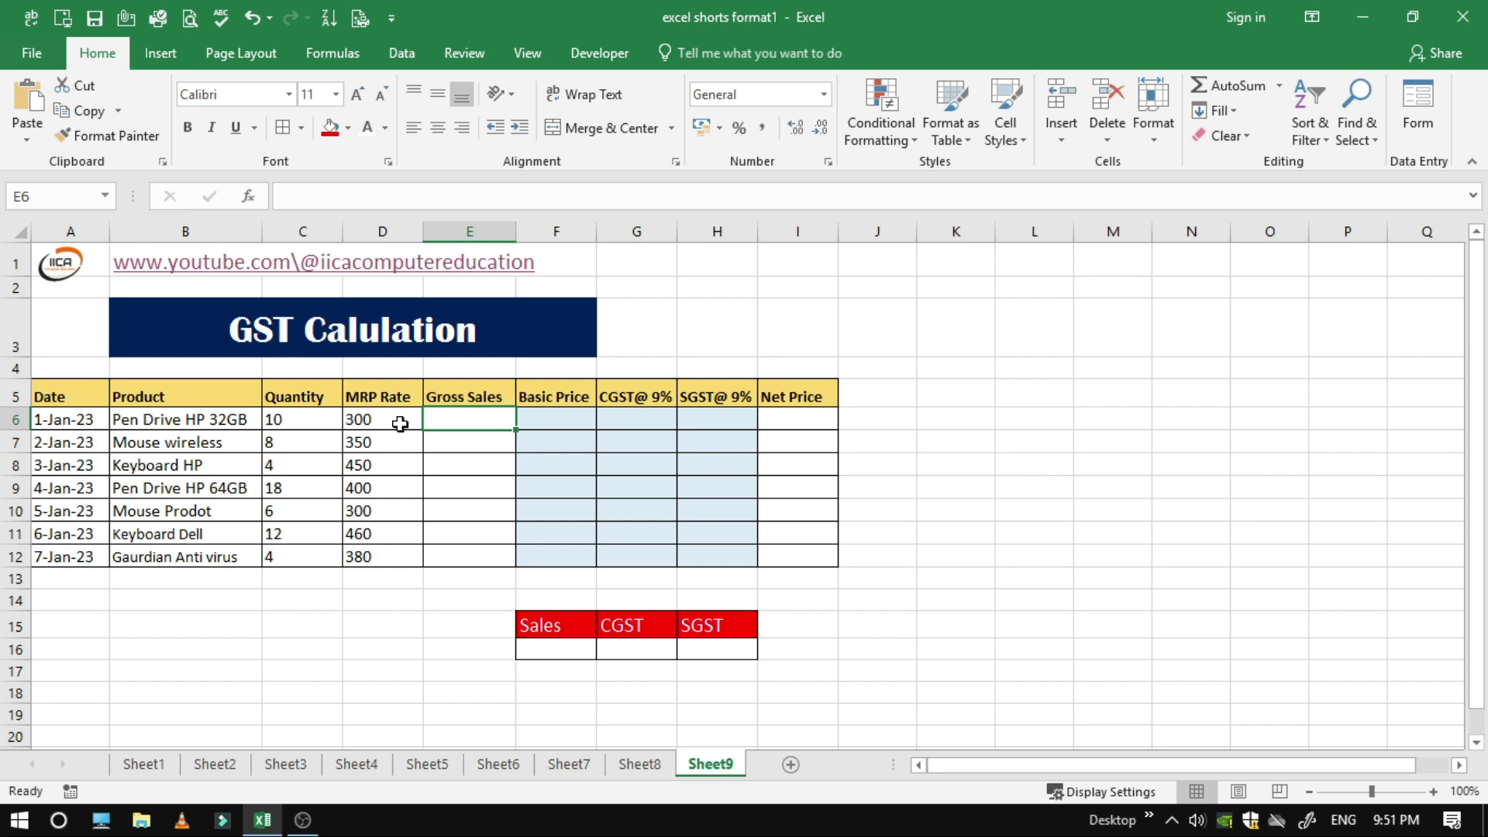
text(=)
click(310, 419)
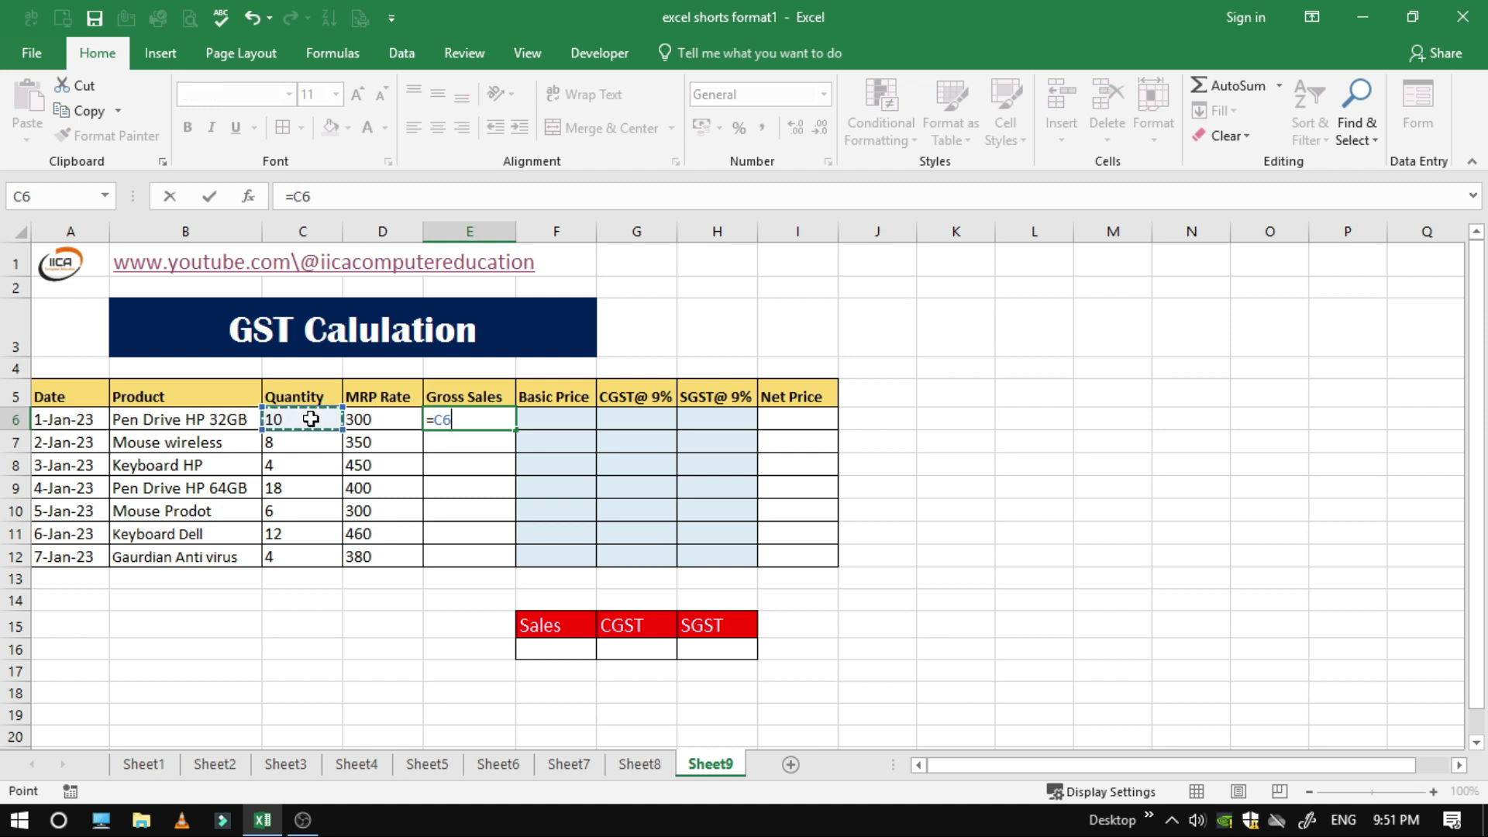
text(*)
click(370, 424)
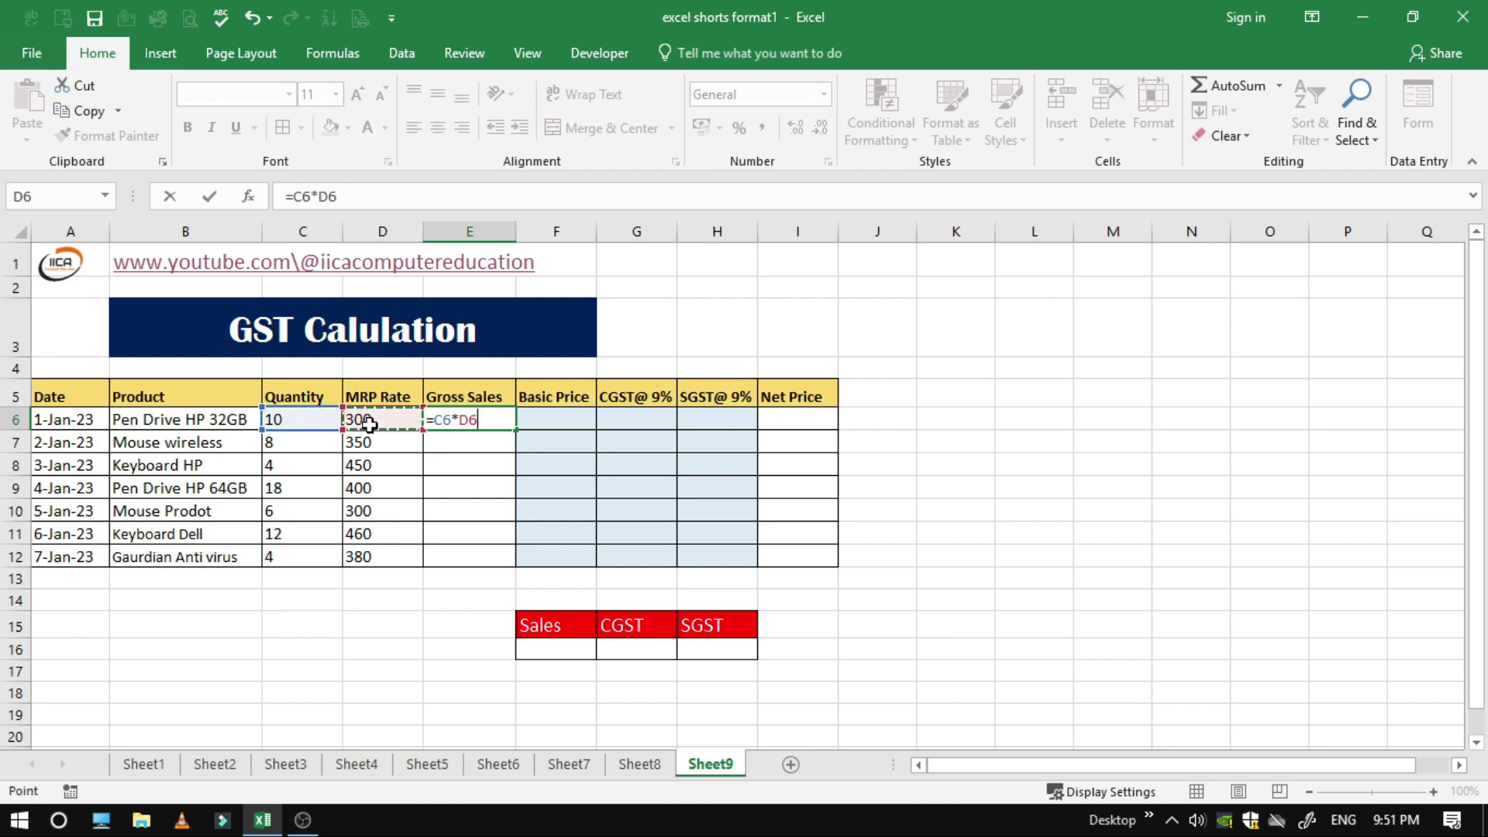
key(Return)
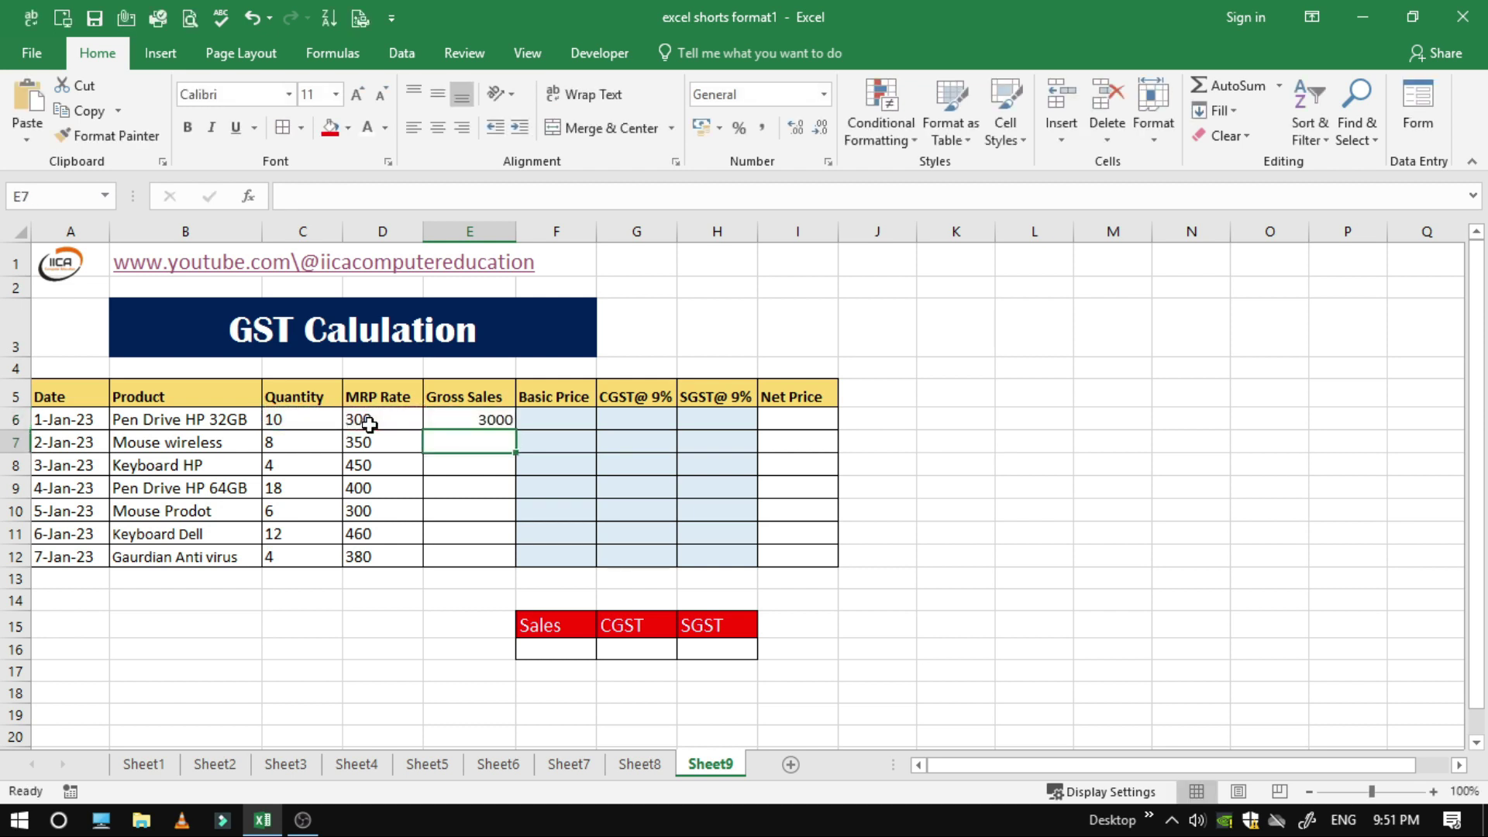
click(485, 422)
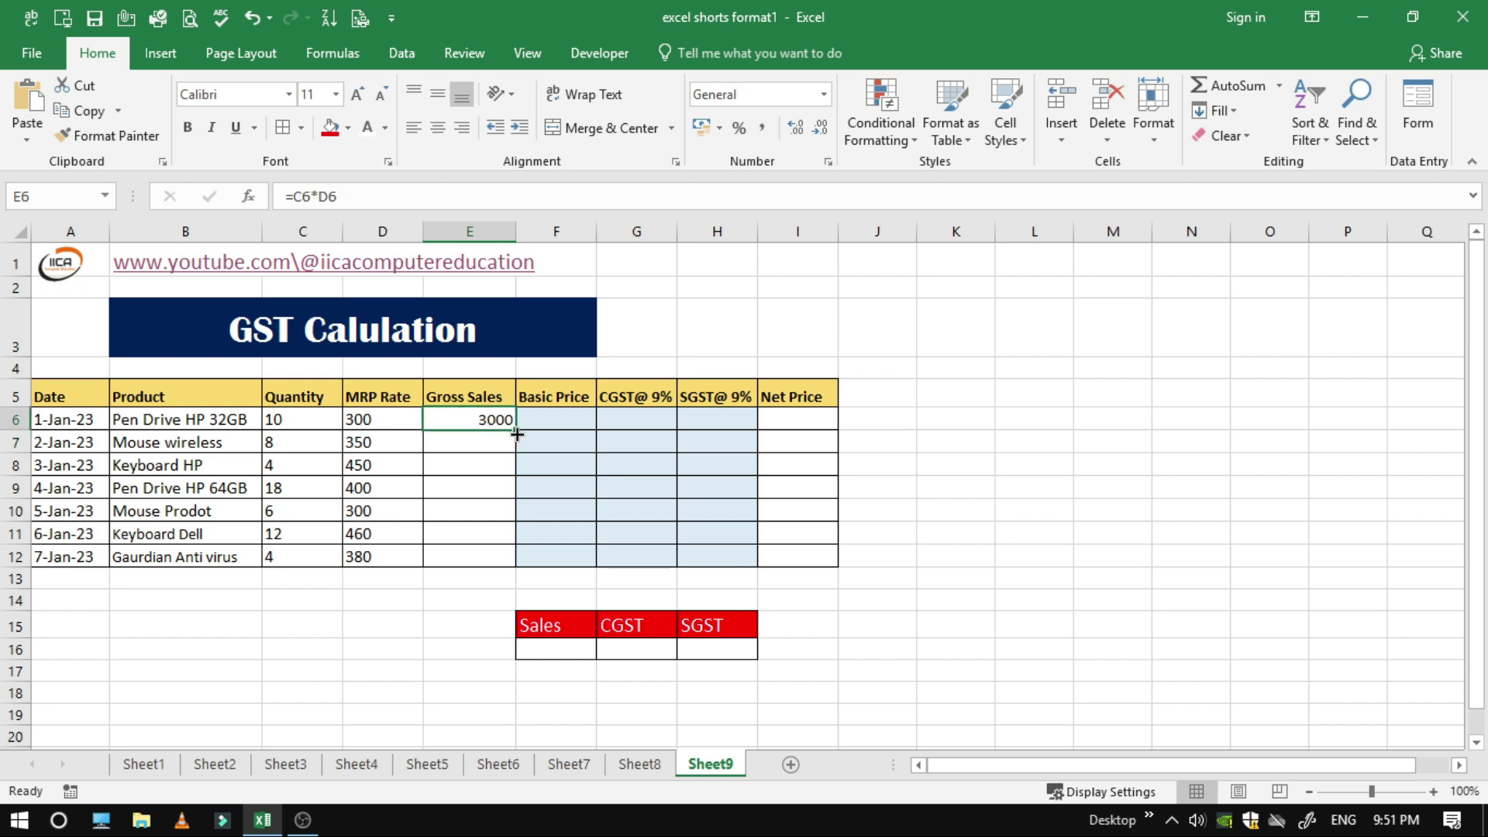
drag(517, 434, 516, 561)
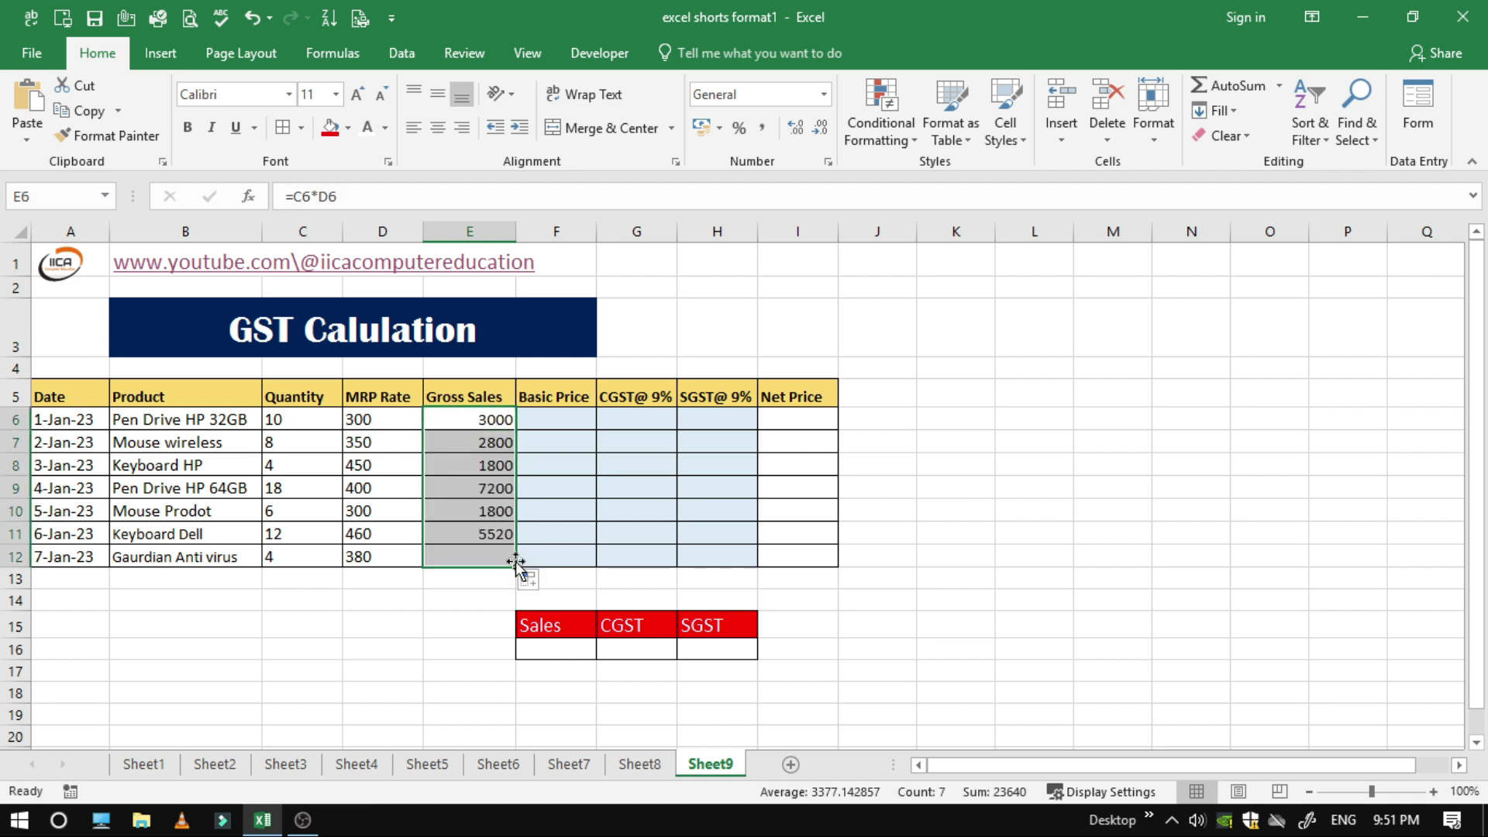
click(488, 422)
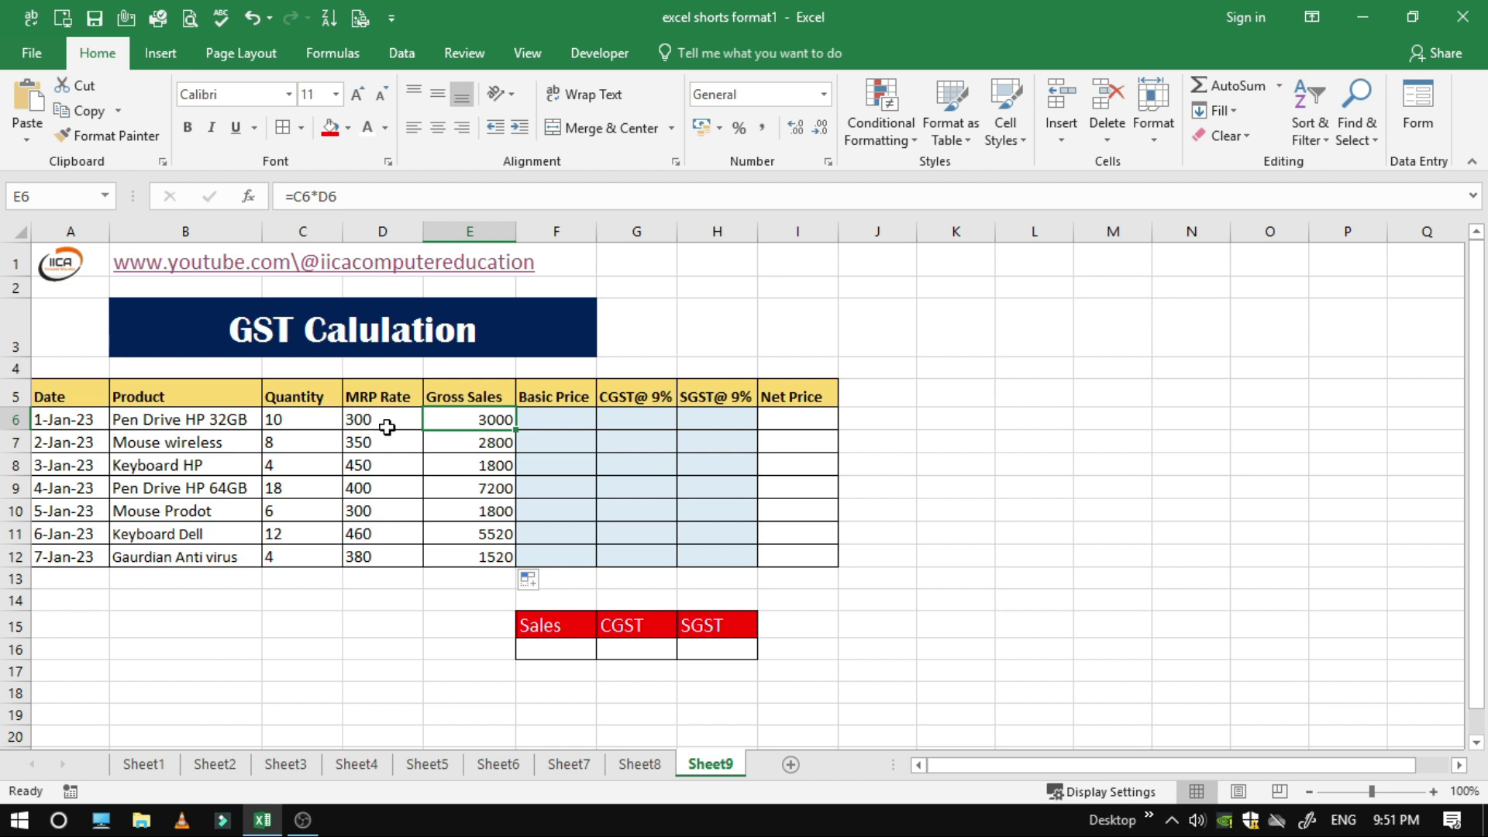
Step: Enter =E6*100/118 in F6 and fill it down to F12, starting at 2542.373
click(566, 422)
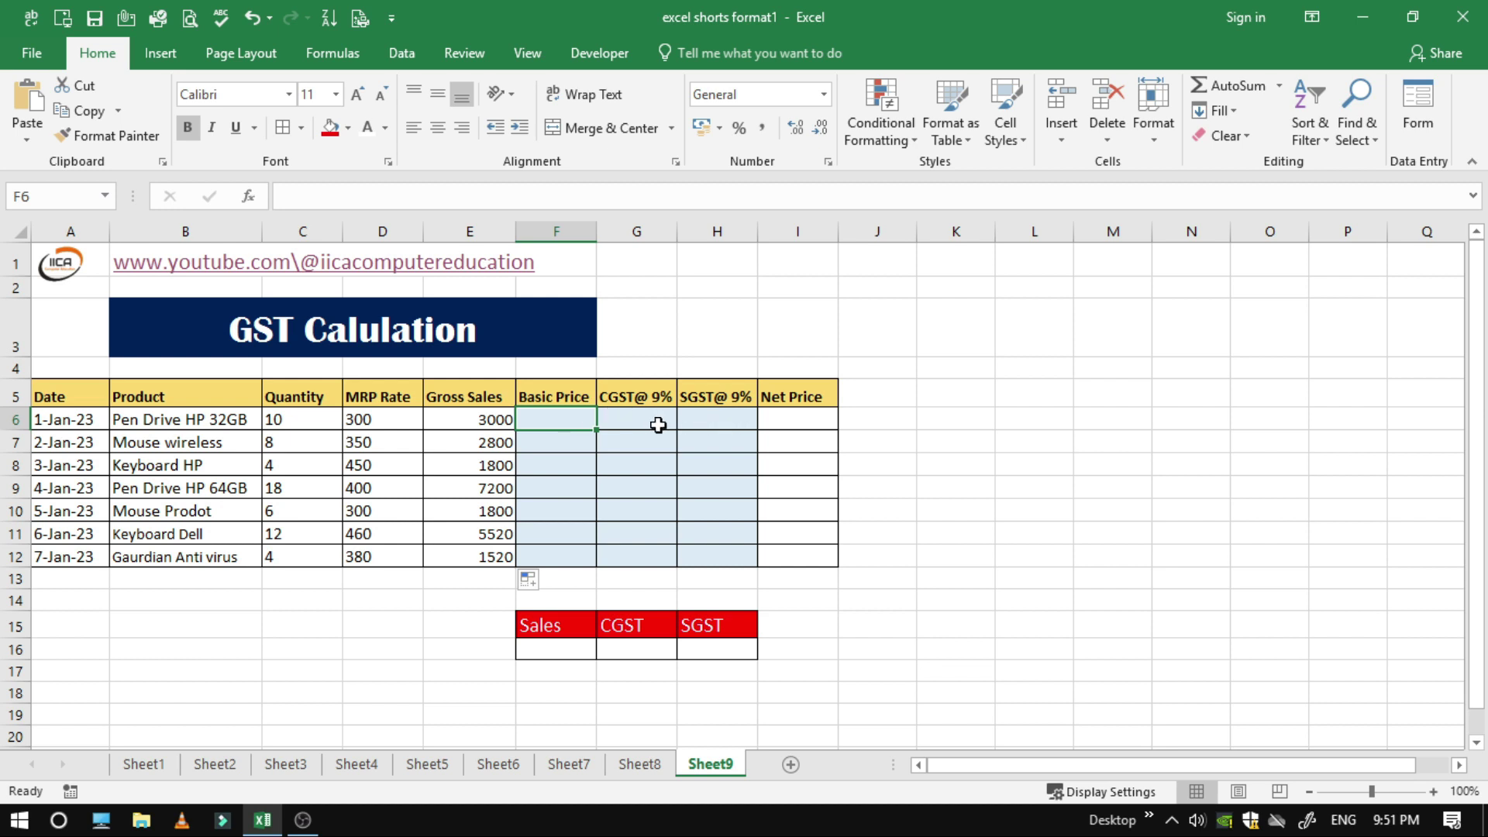
text(=)
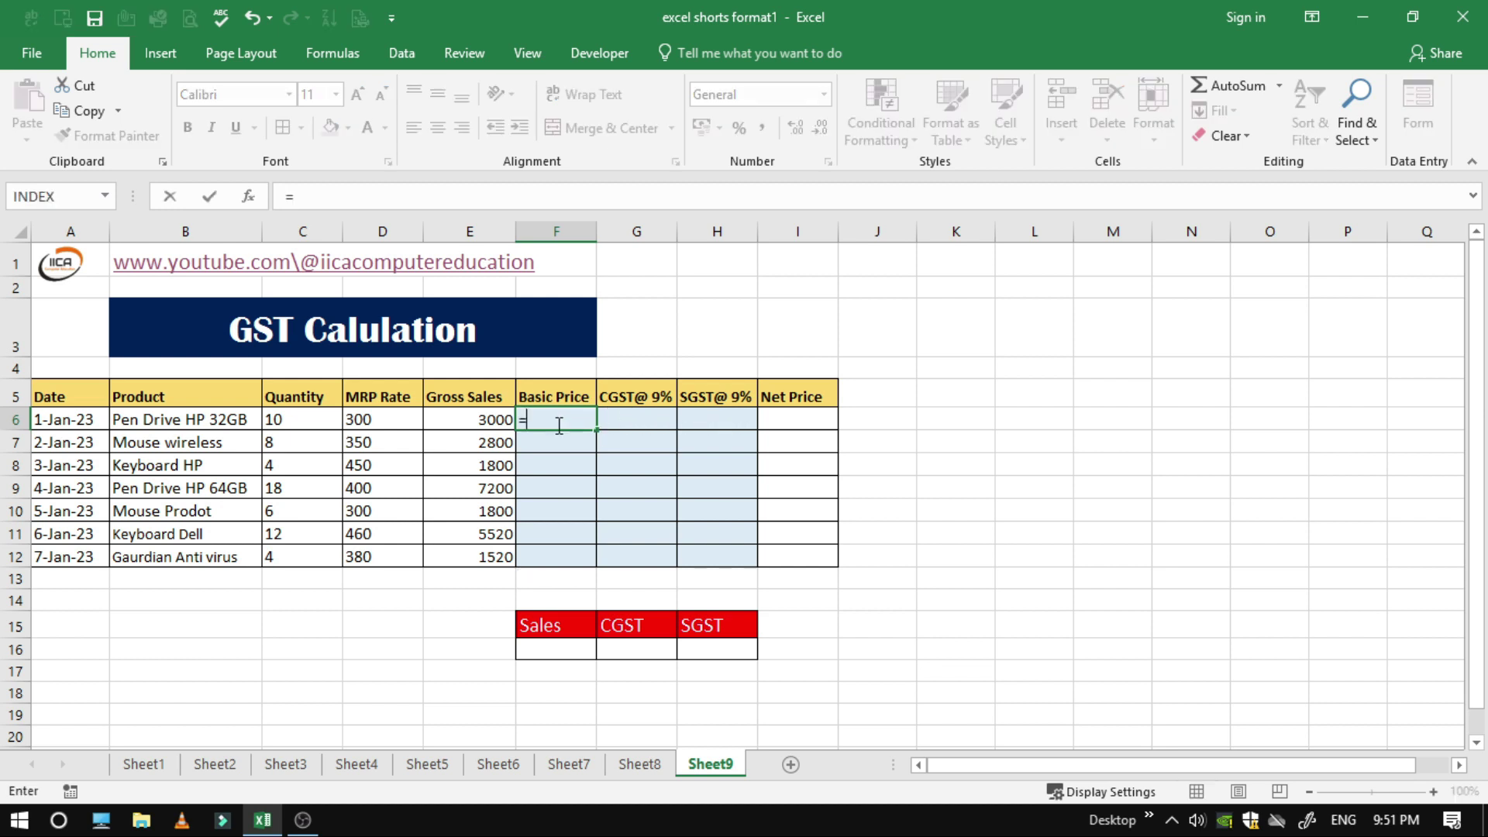
click(488, 420)
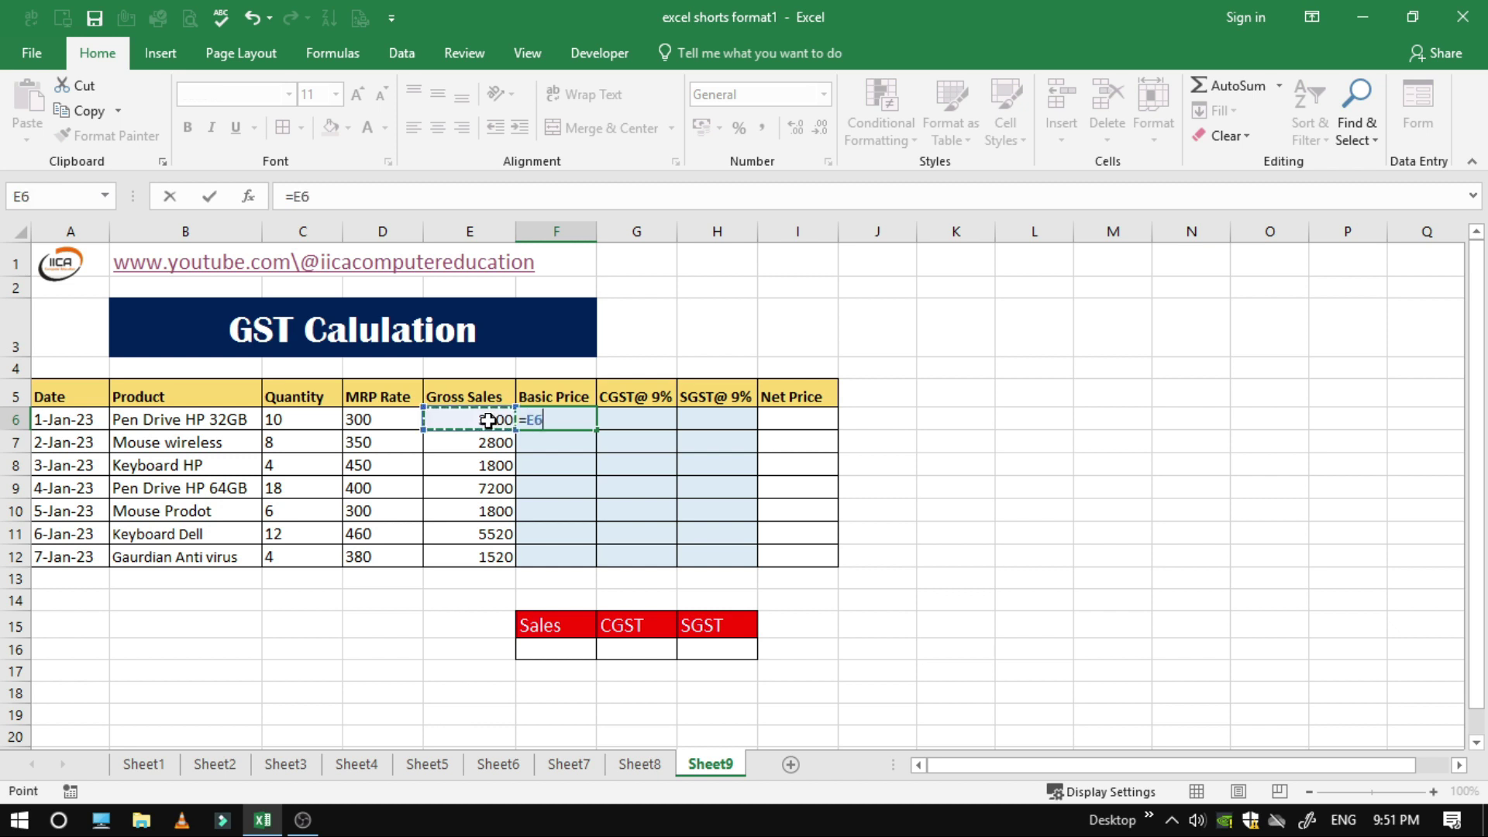
text(*10)
text(0/1)
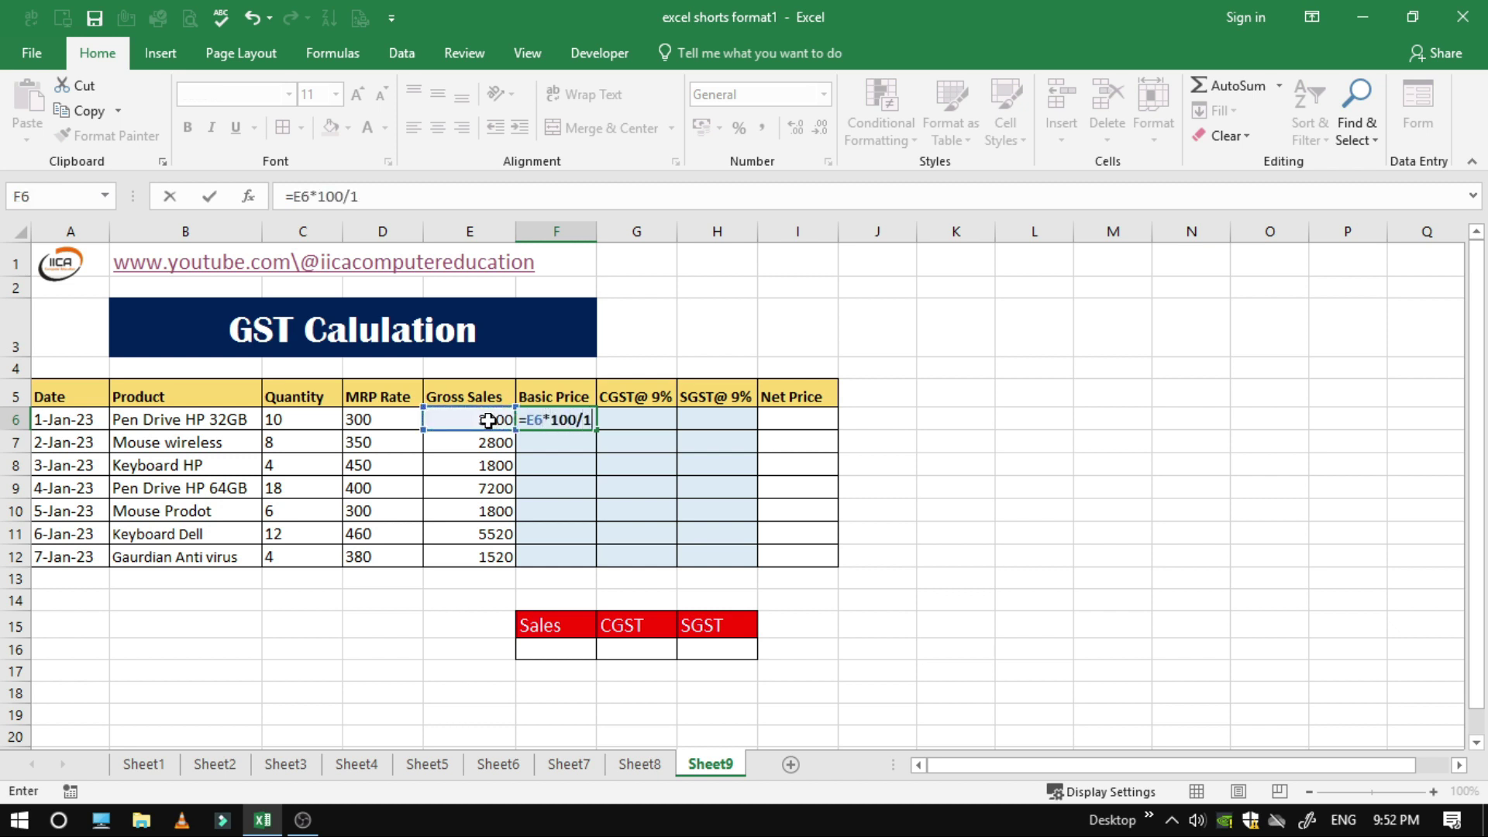
text(18)
key(Return)
click(569, 421)
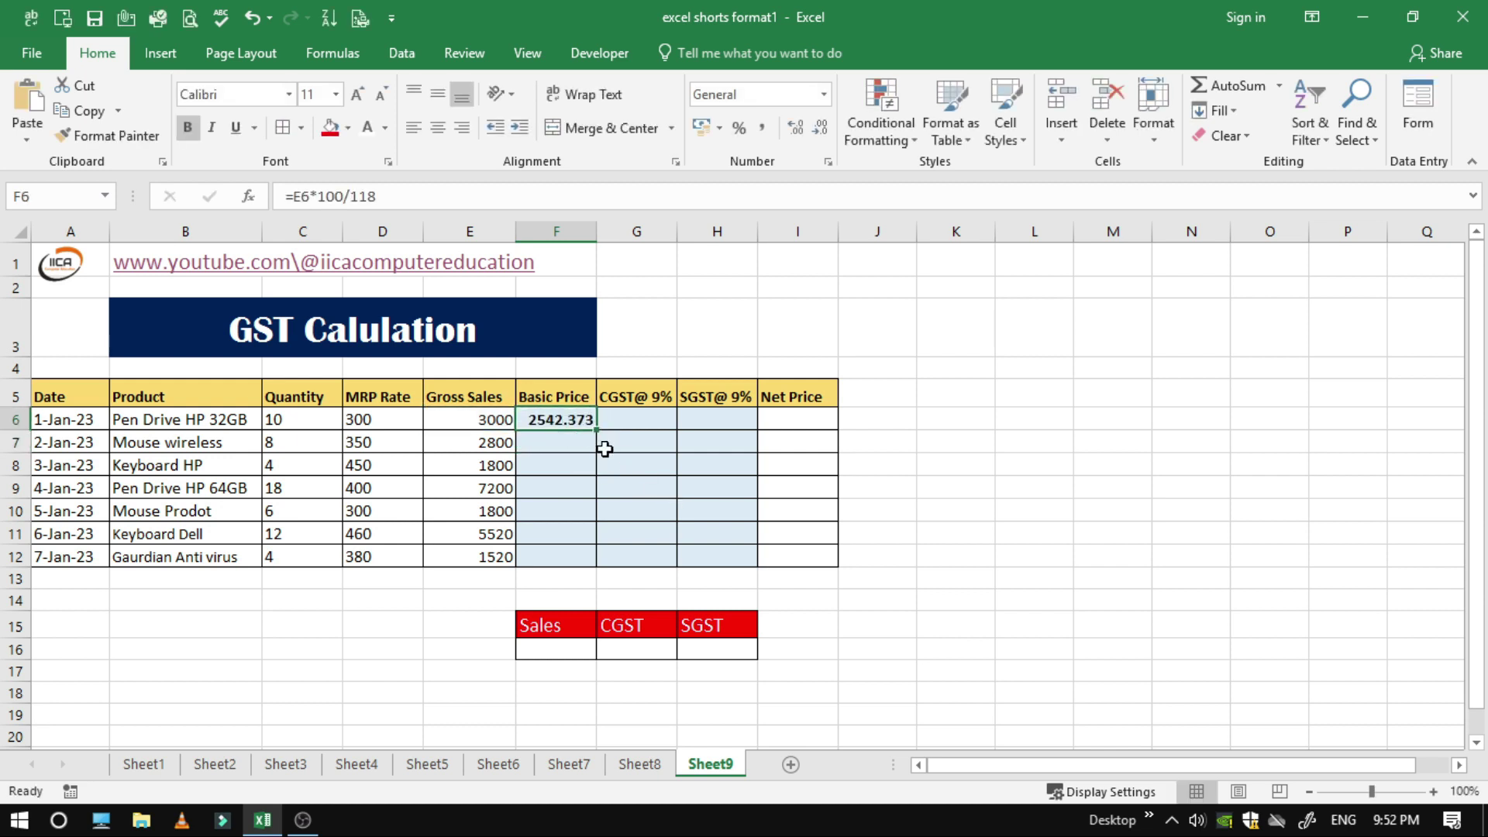
drag(599, 433, 596, 559)
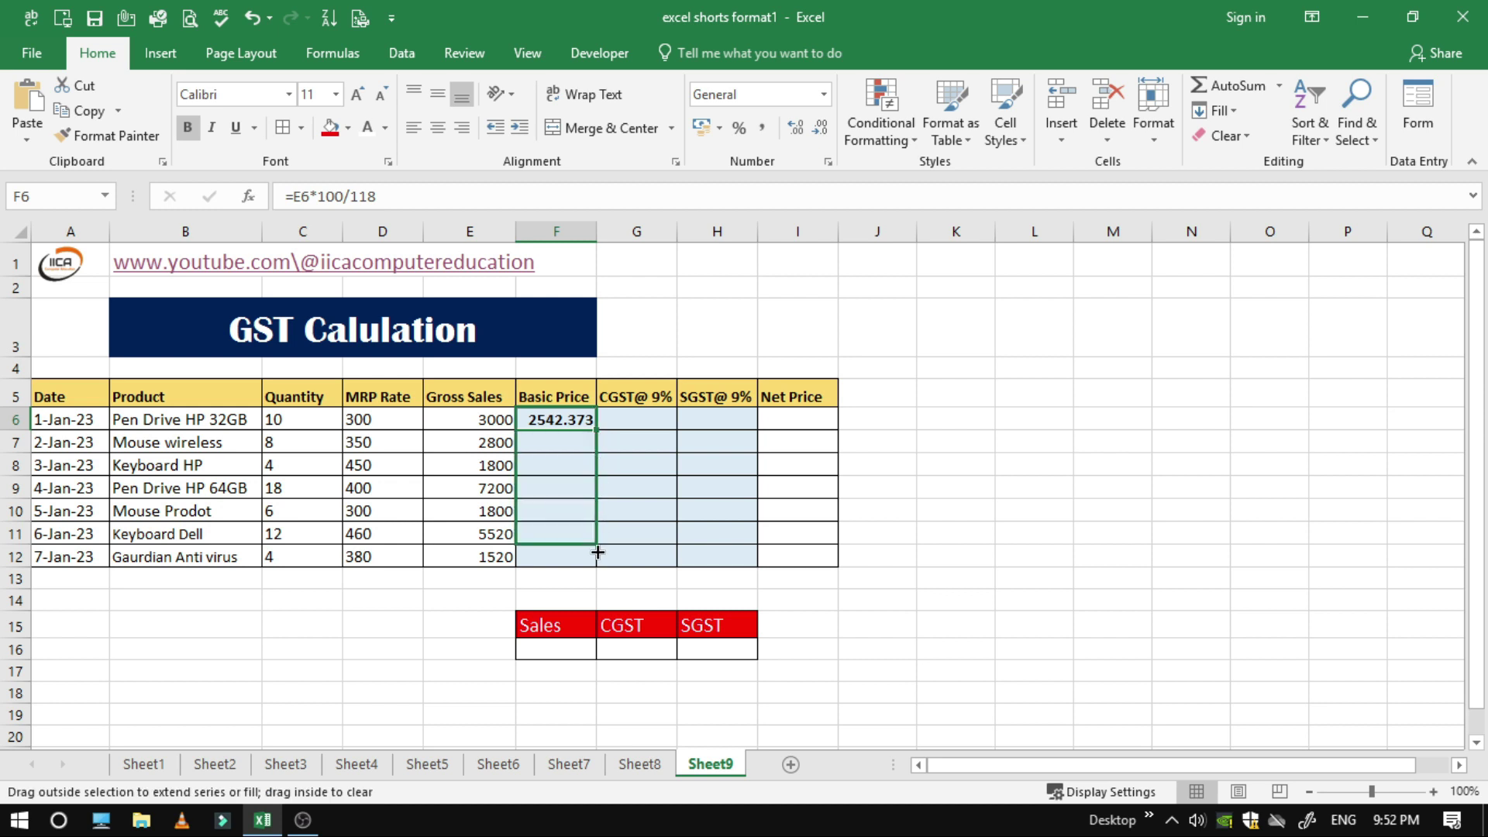
click(570, 420)
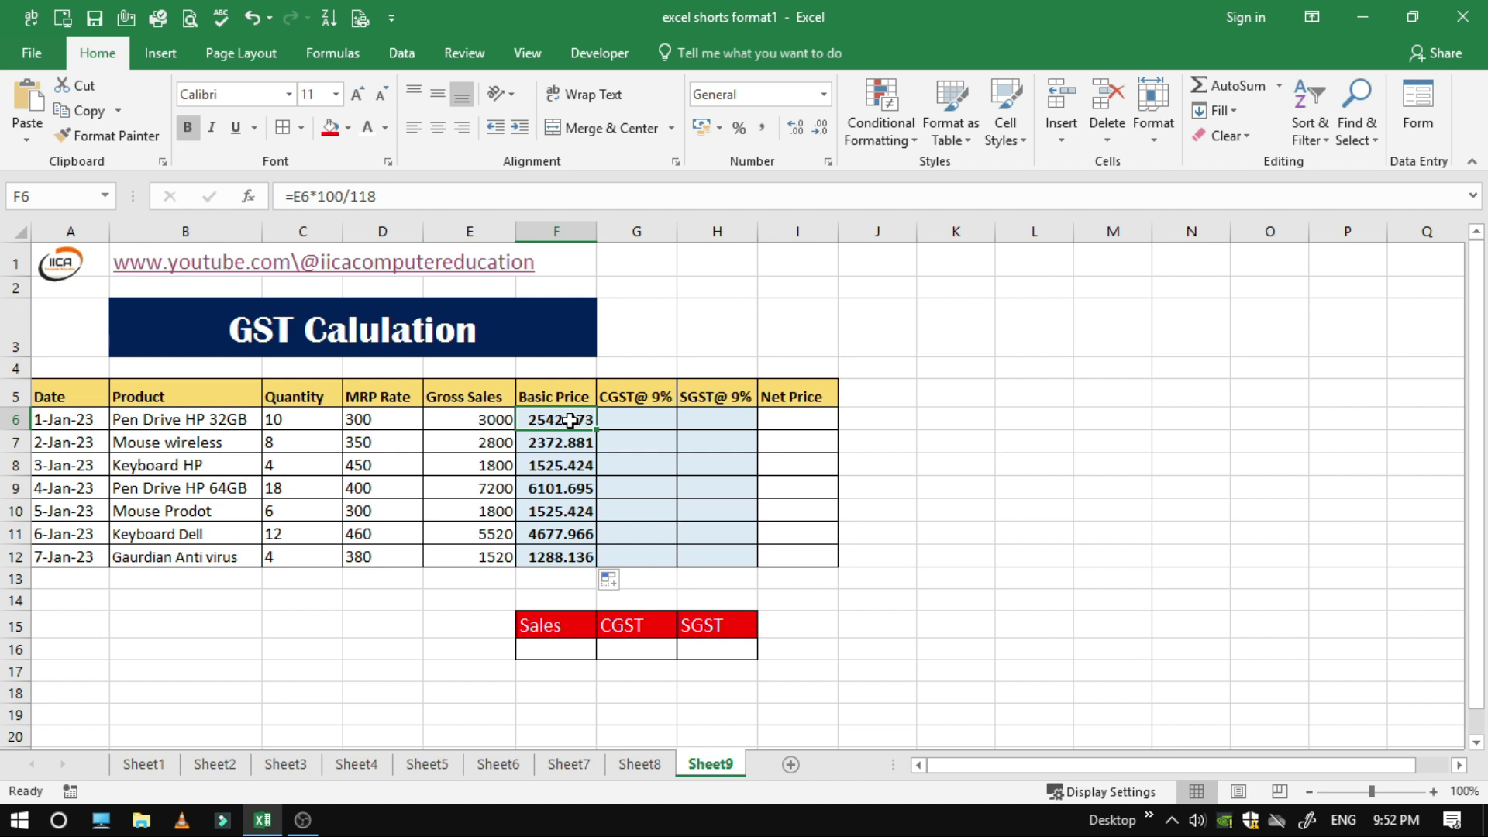
Step: Enter =F6*9% in G6 as the CGST formula and fill it down to row 12
click(635, 418)
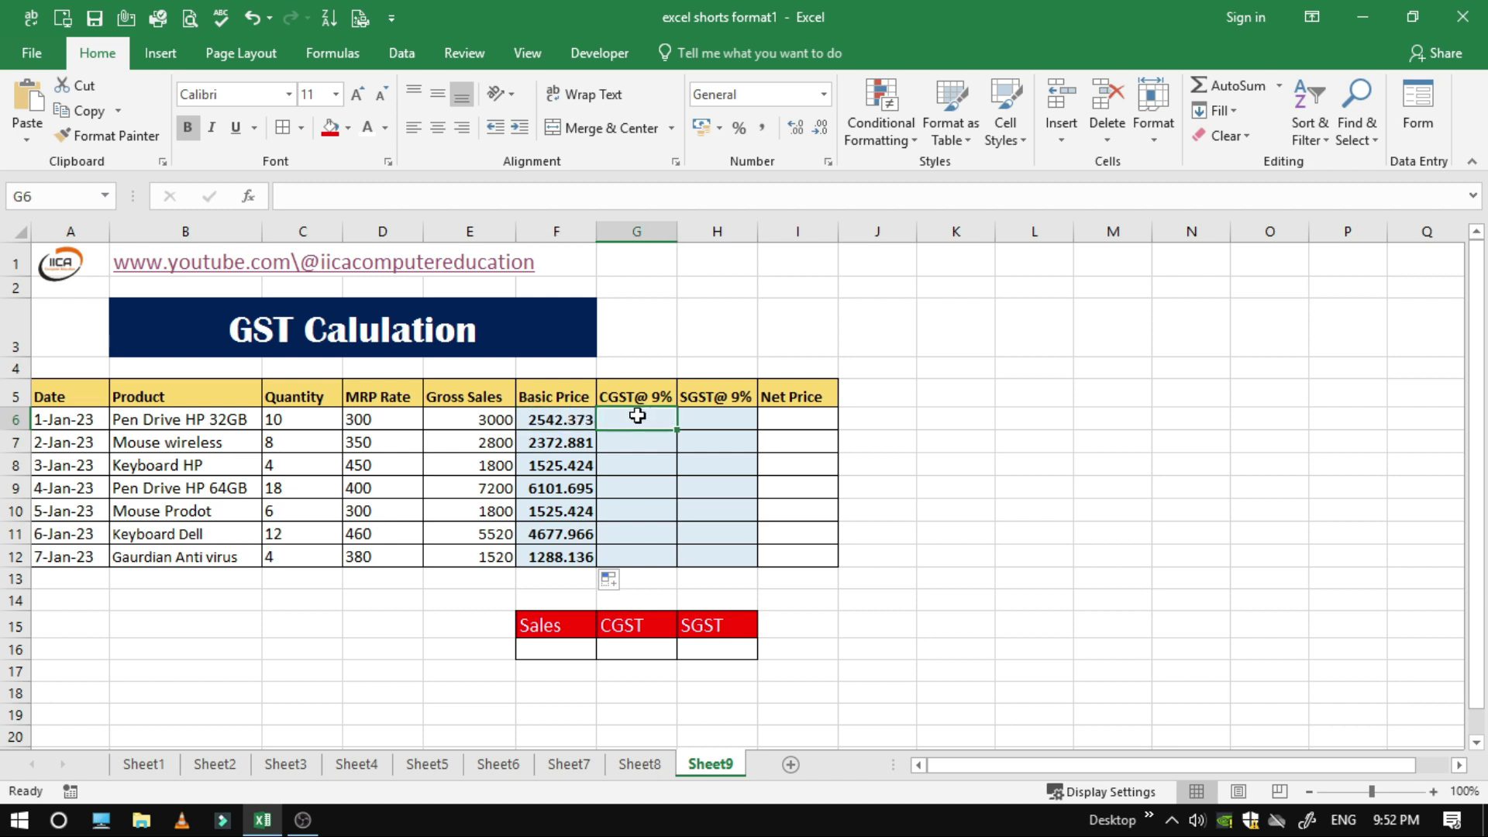
click(714, 416)
click(644, 419)
click(714, 417)
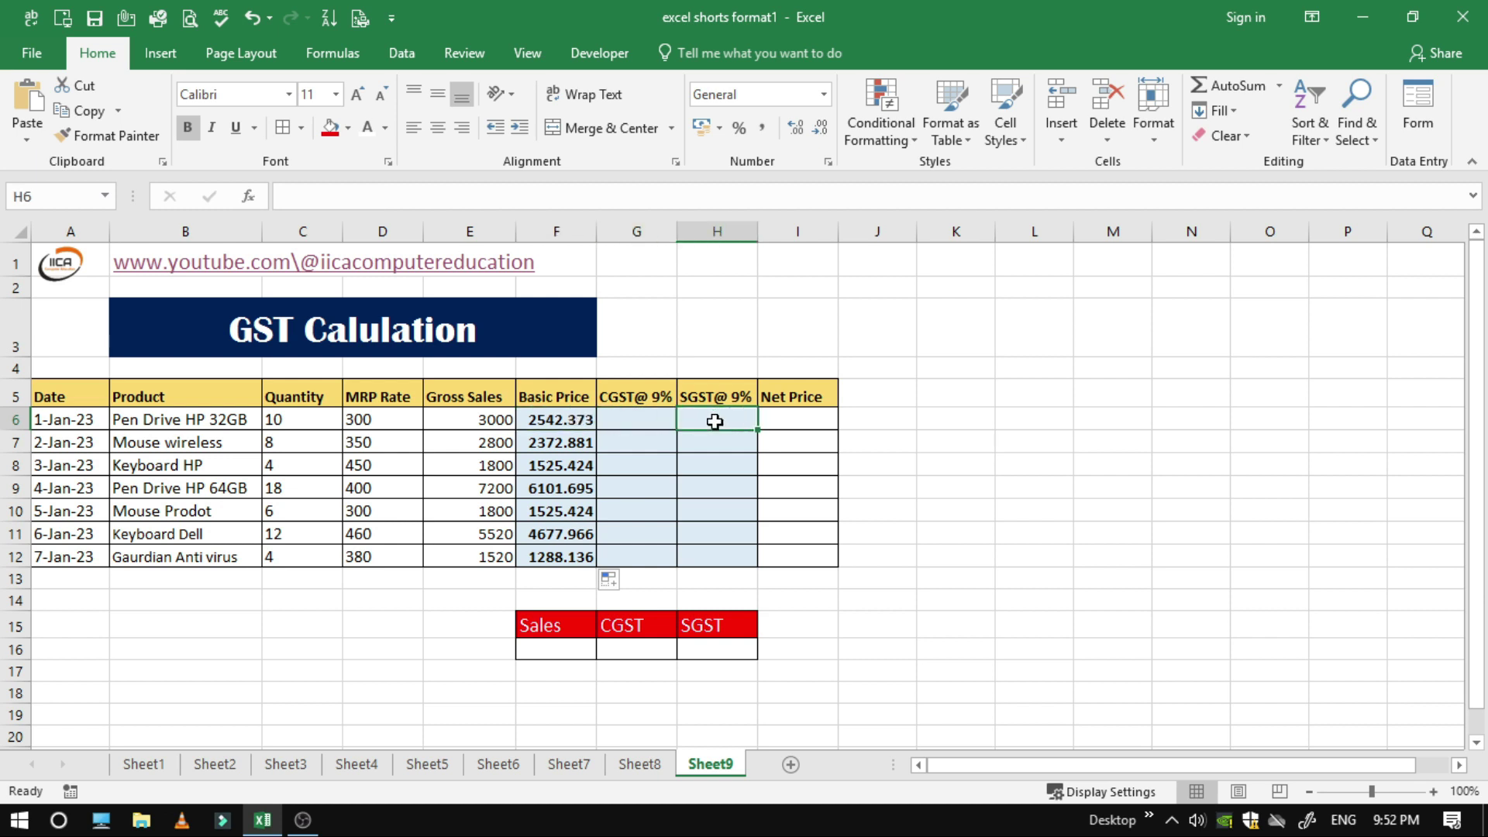
click(641, 422)
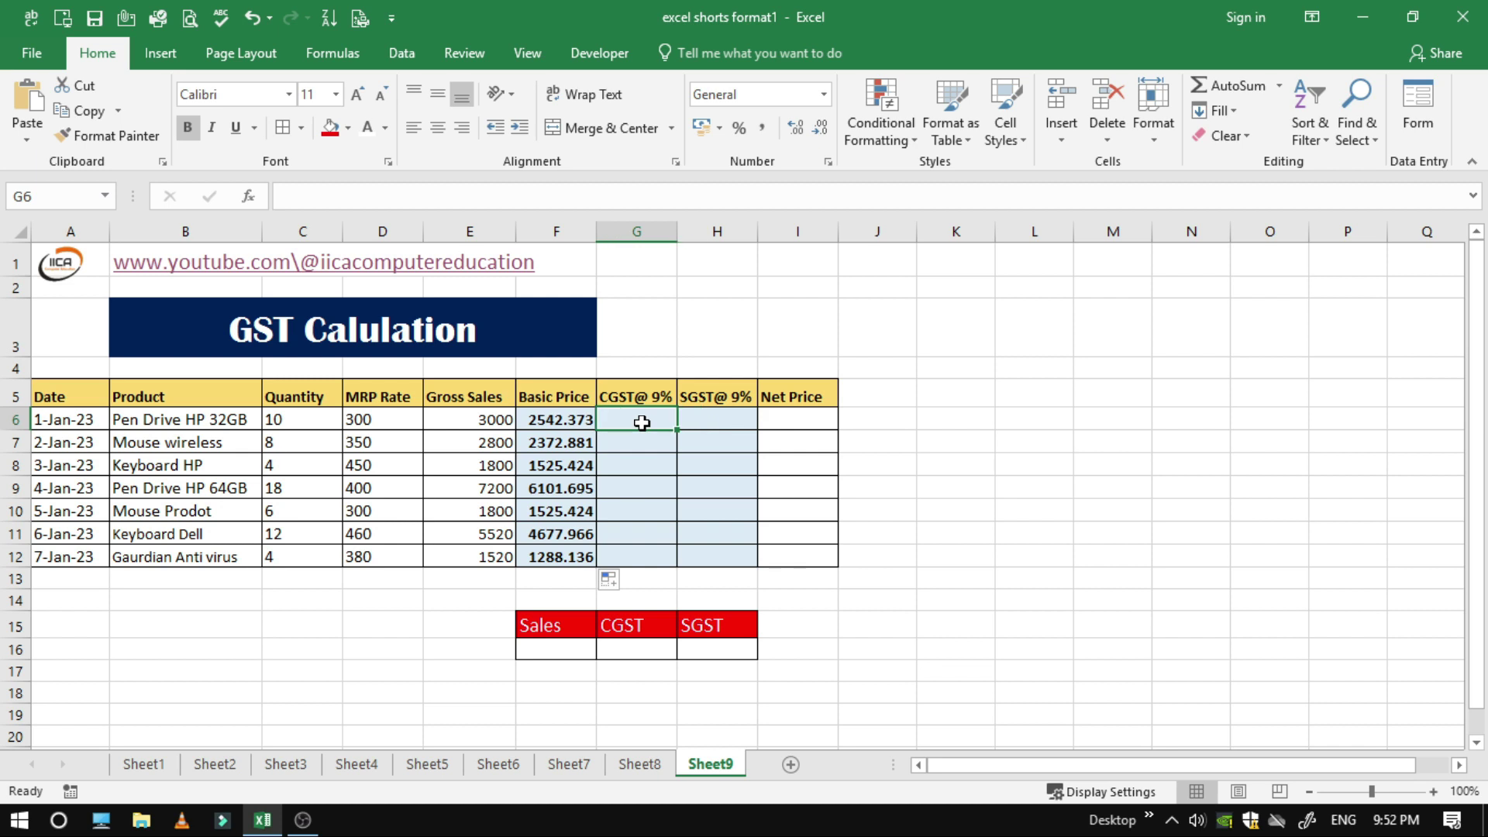
text(=)
click(579, 419)
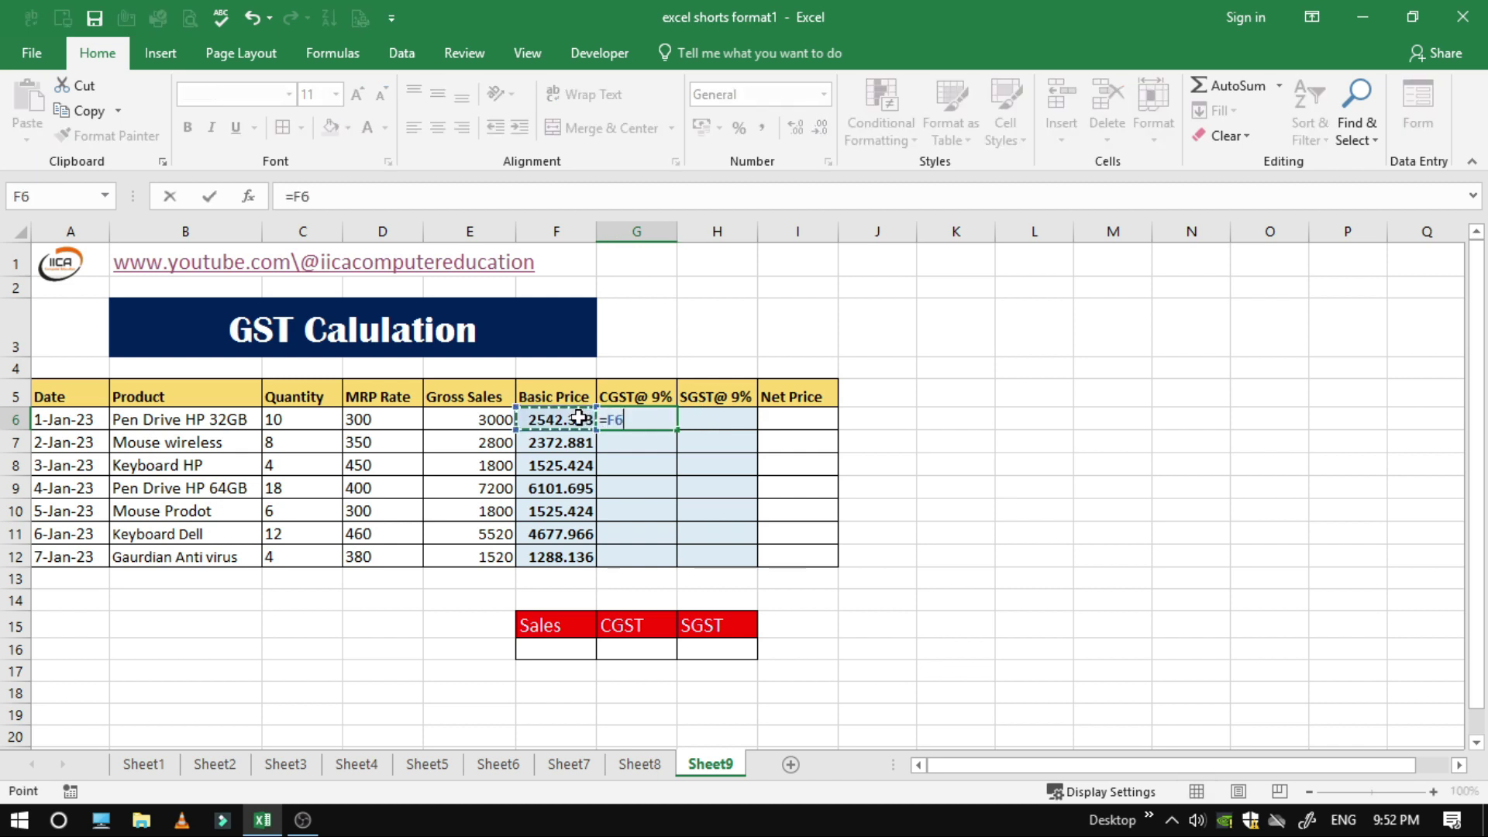
text(*)
text(9%)
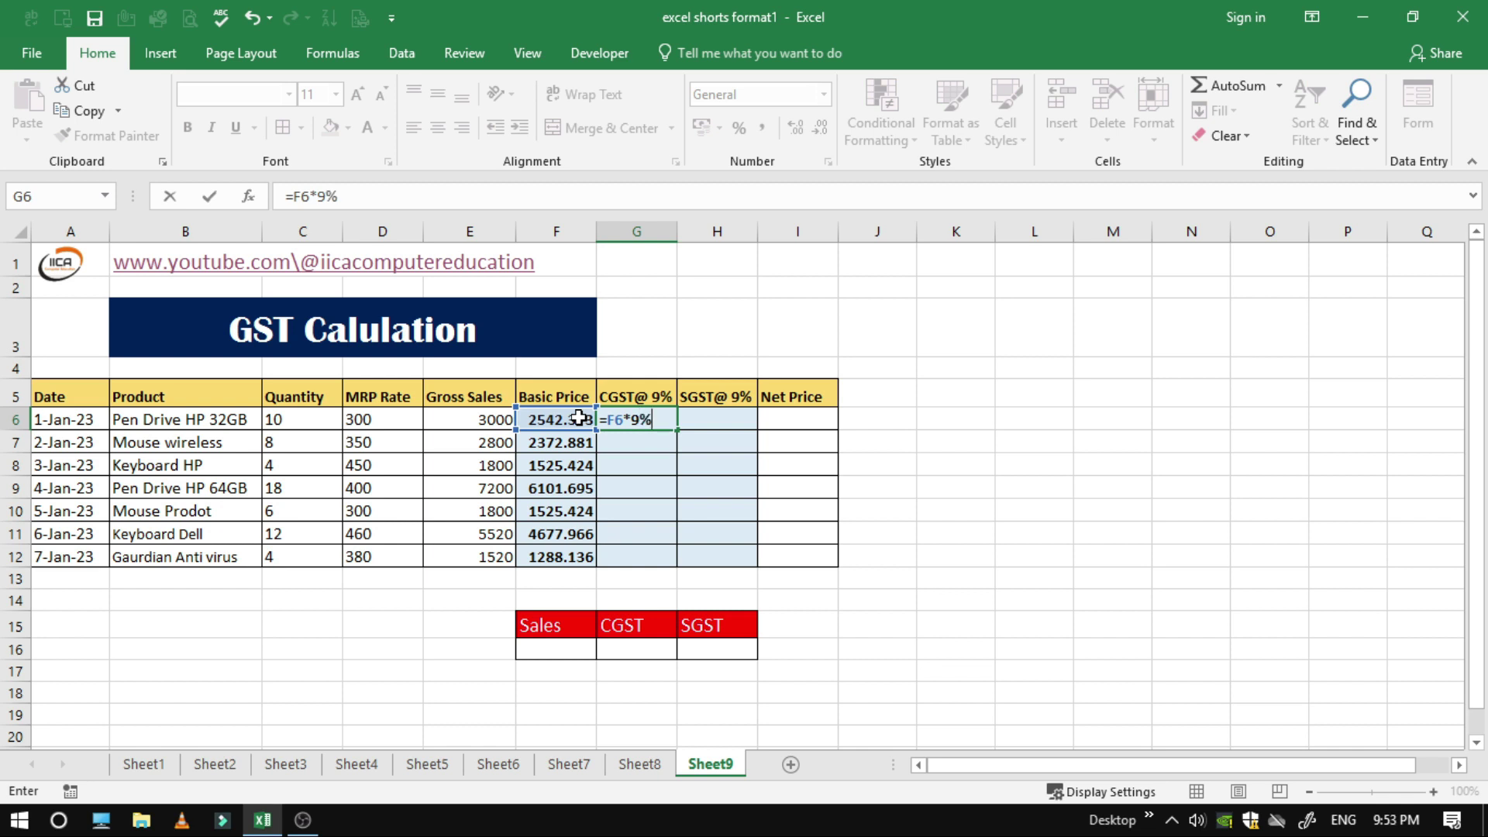
key(Return)
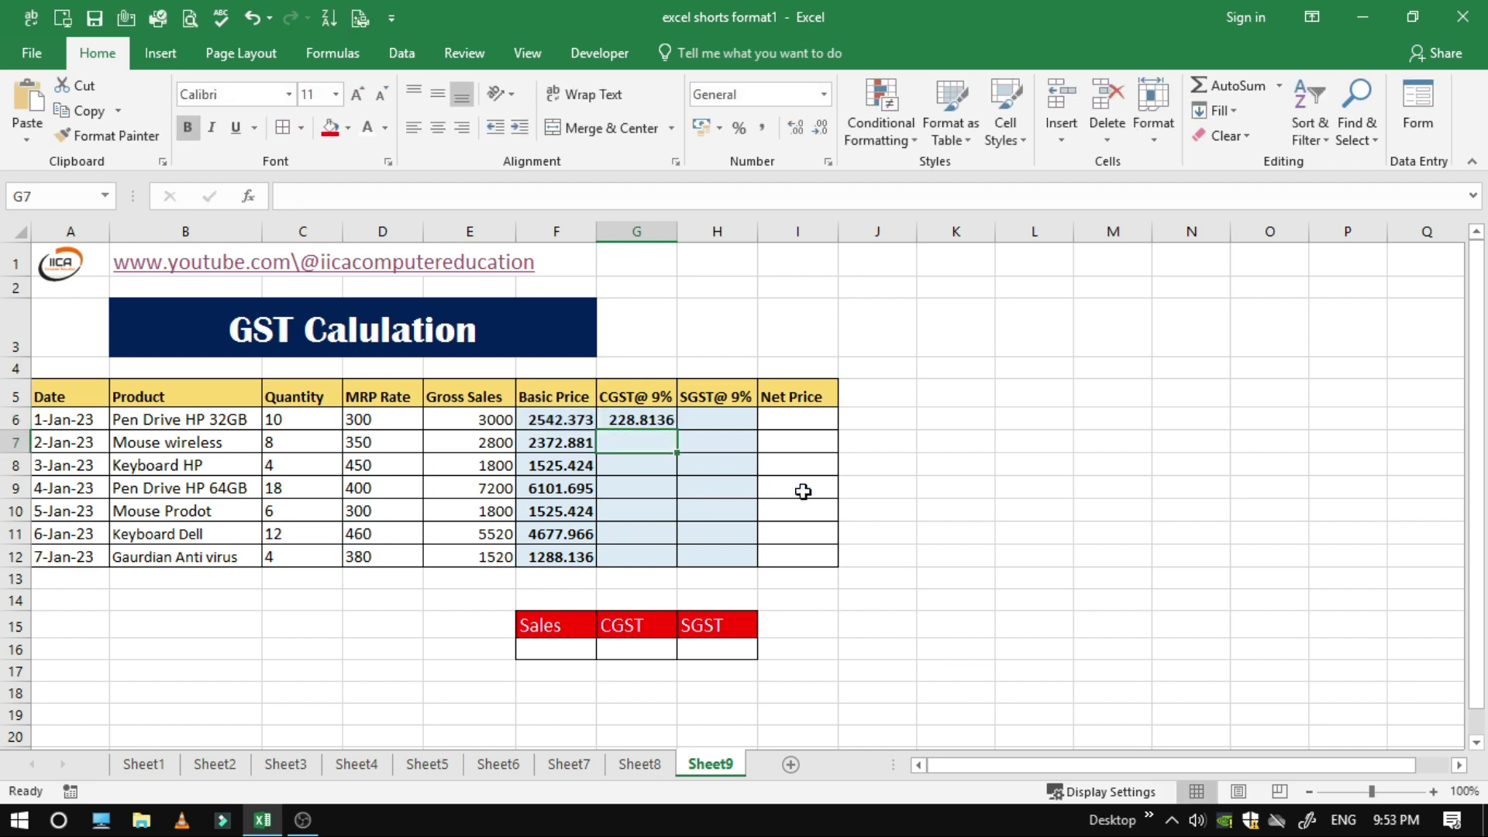
click(664, 419)
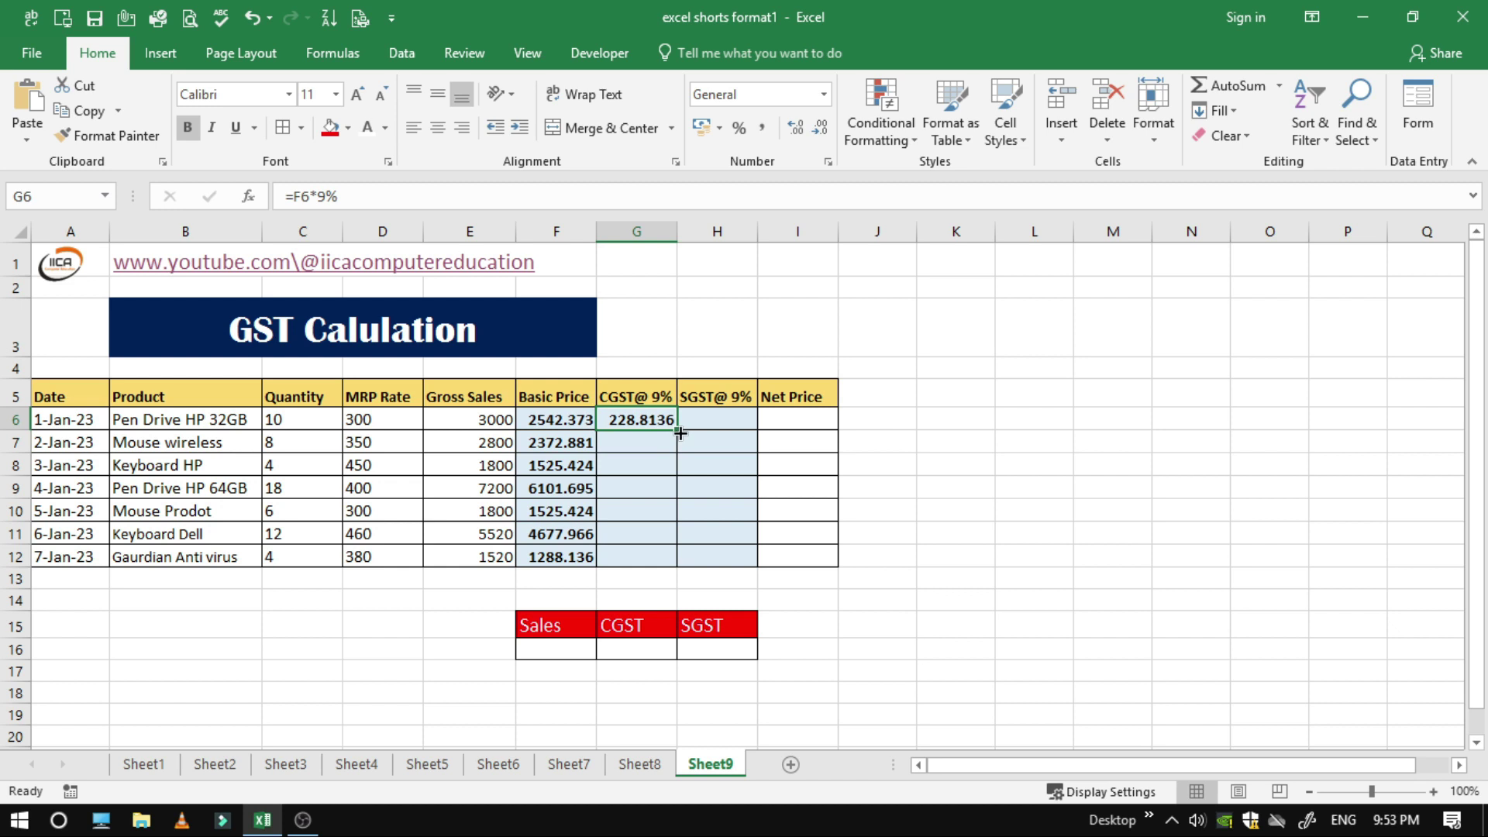
drag(677, 430, 677, 561)
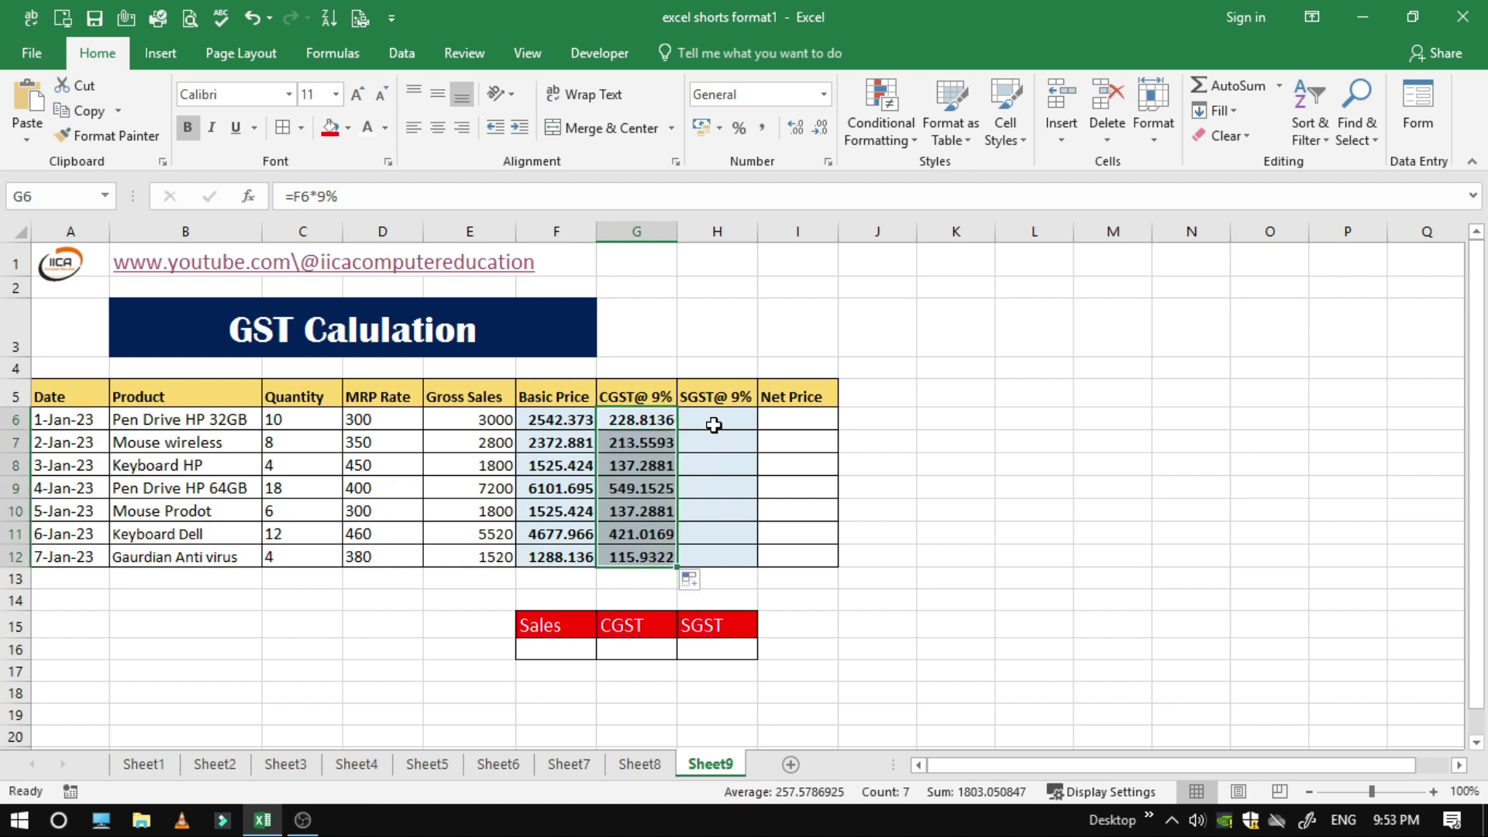
Step: Lock the column as =$F6*9%, then copy it into H6 and down both tax columns to row 12
click(713, 424)
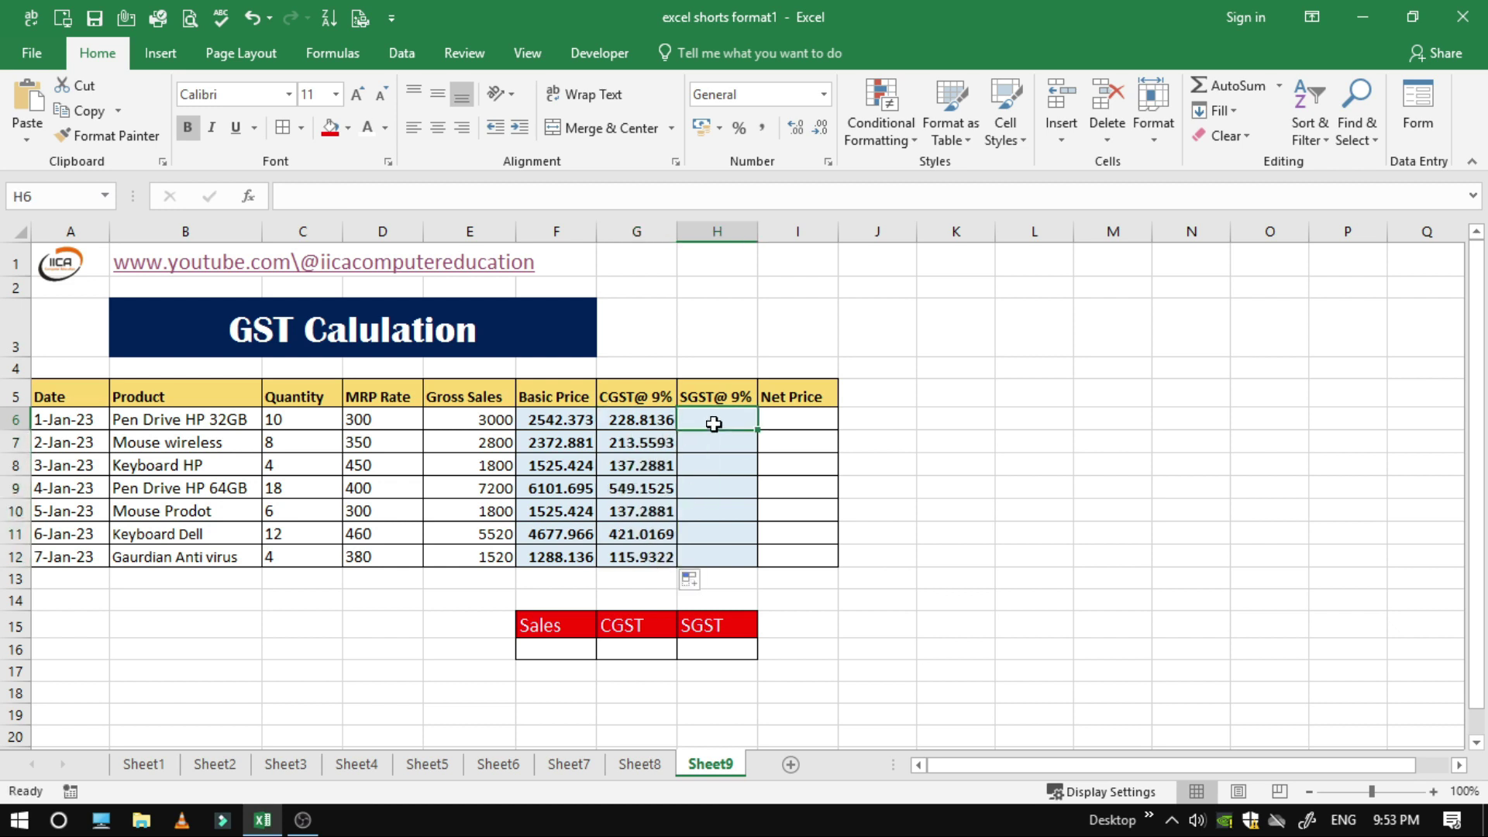
click(655, 418)
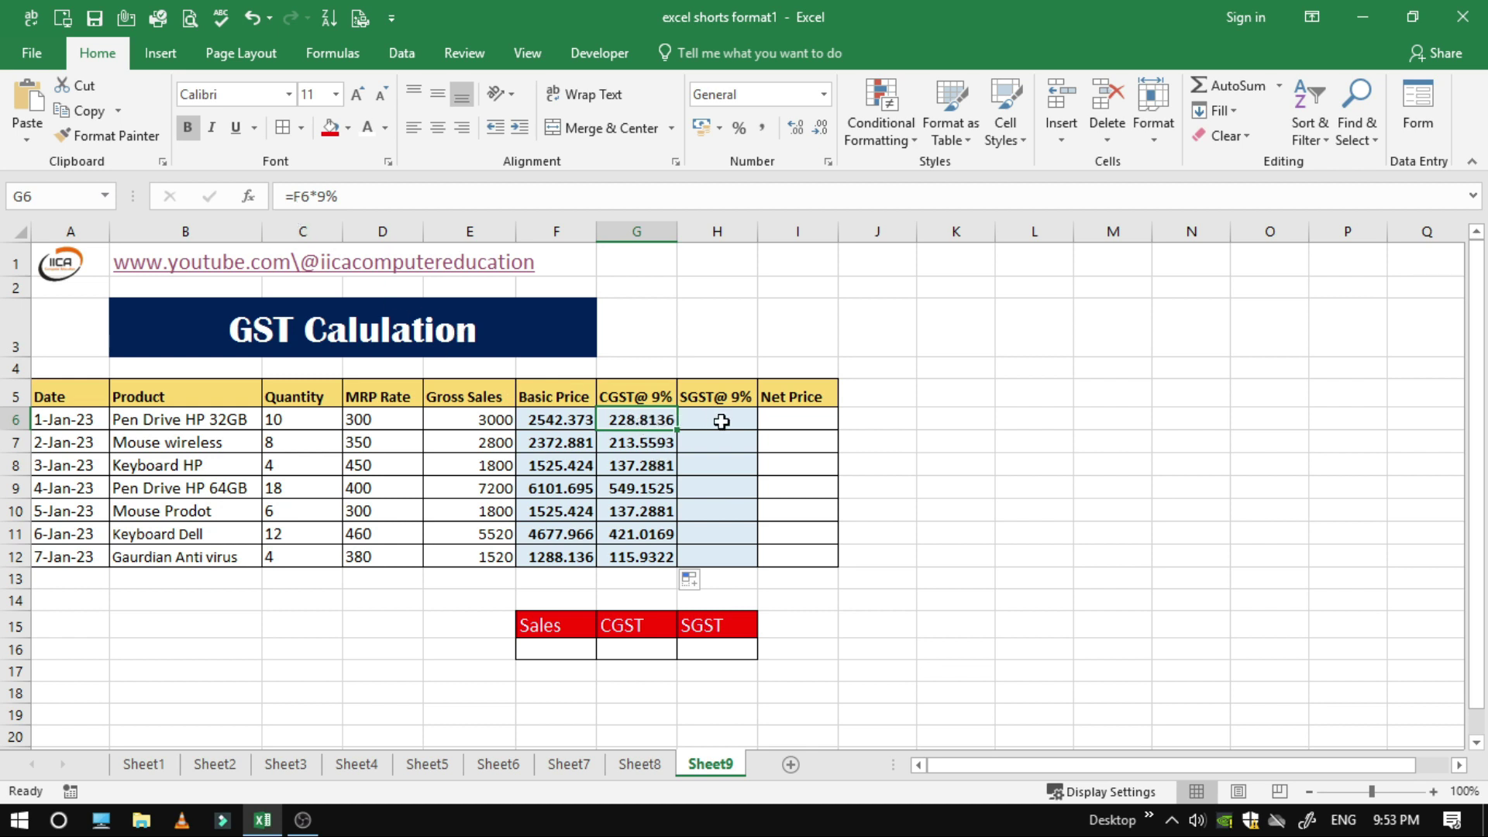
double_click(635, 419)
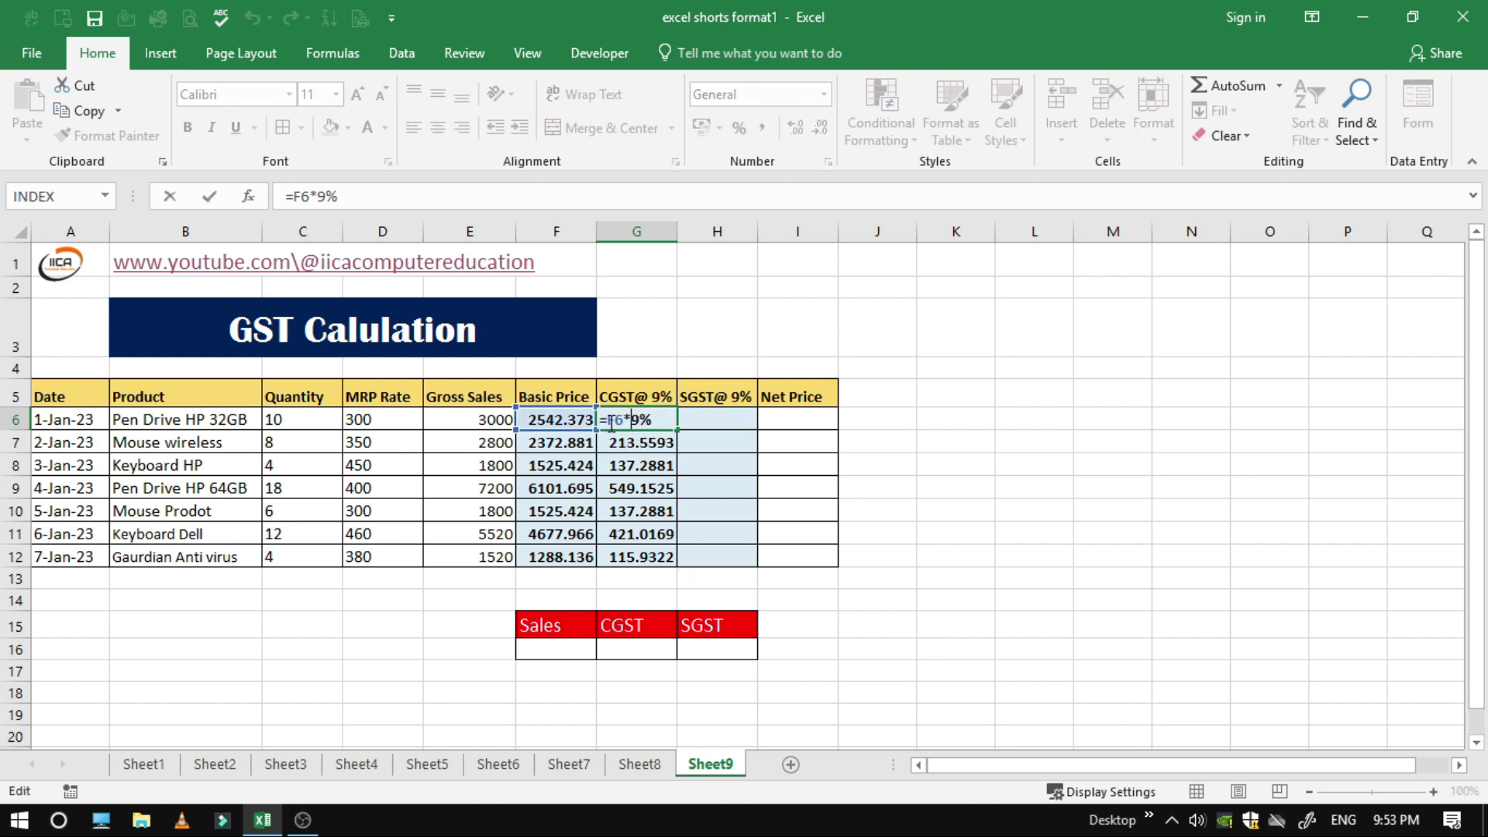
click(612, 424)
text($)
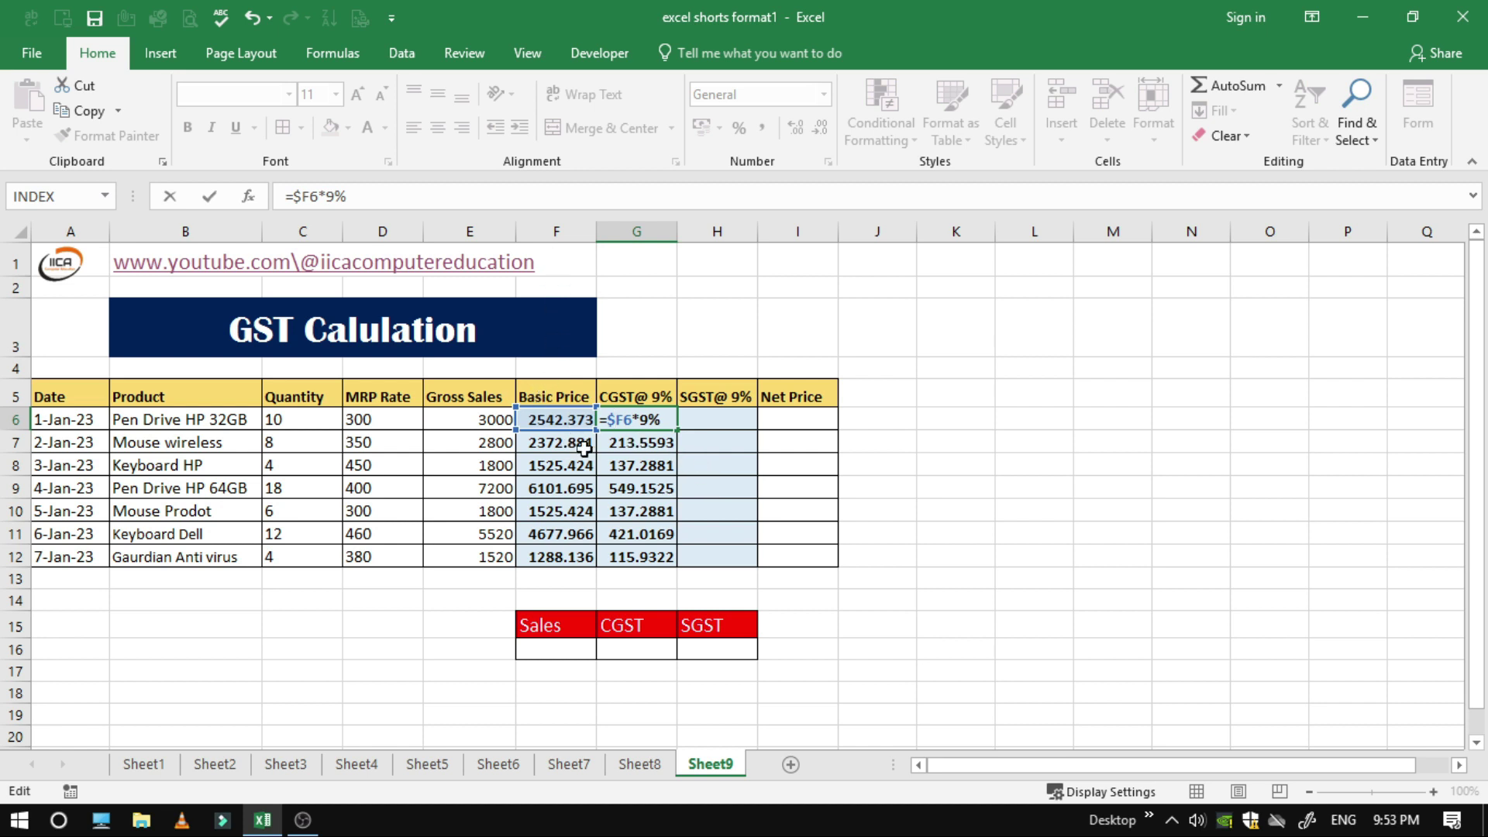
key(Return)
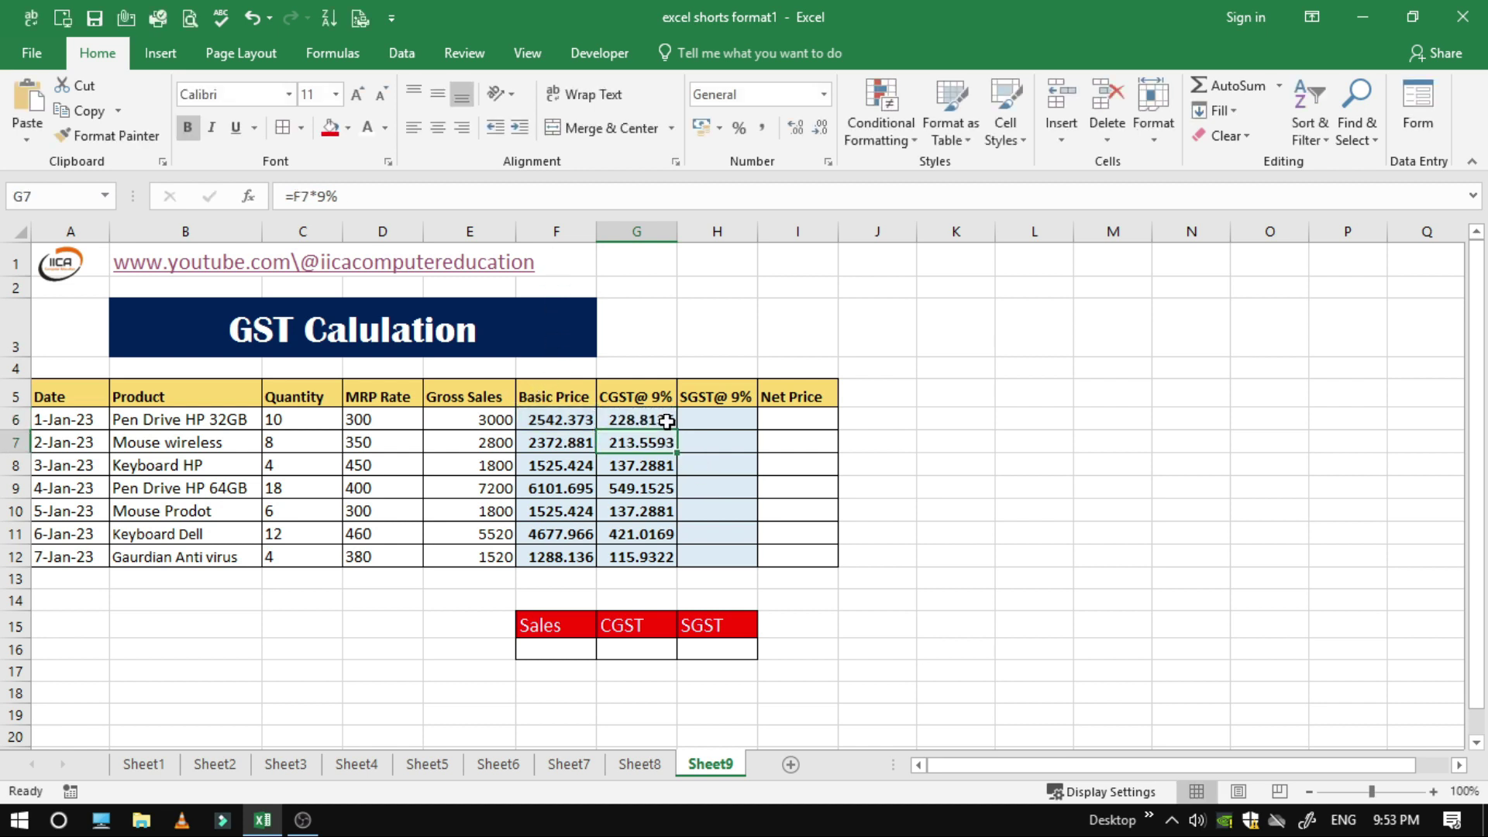
click(671, 422)
drag(696, 431, 756, 431)
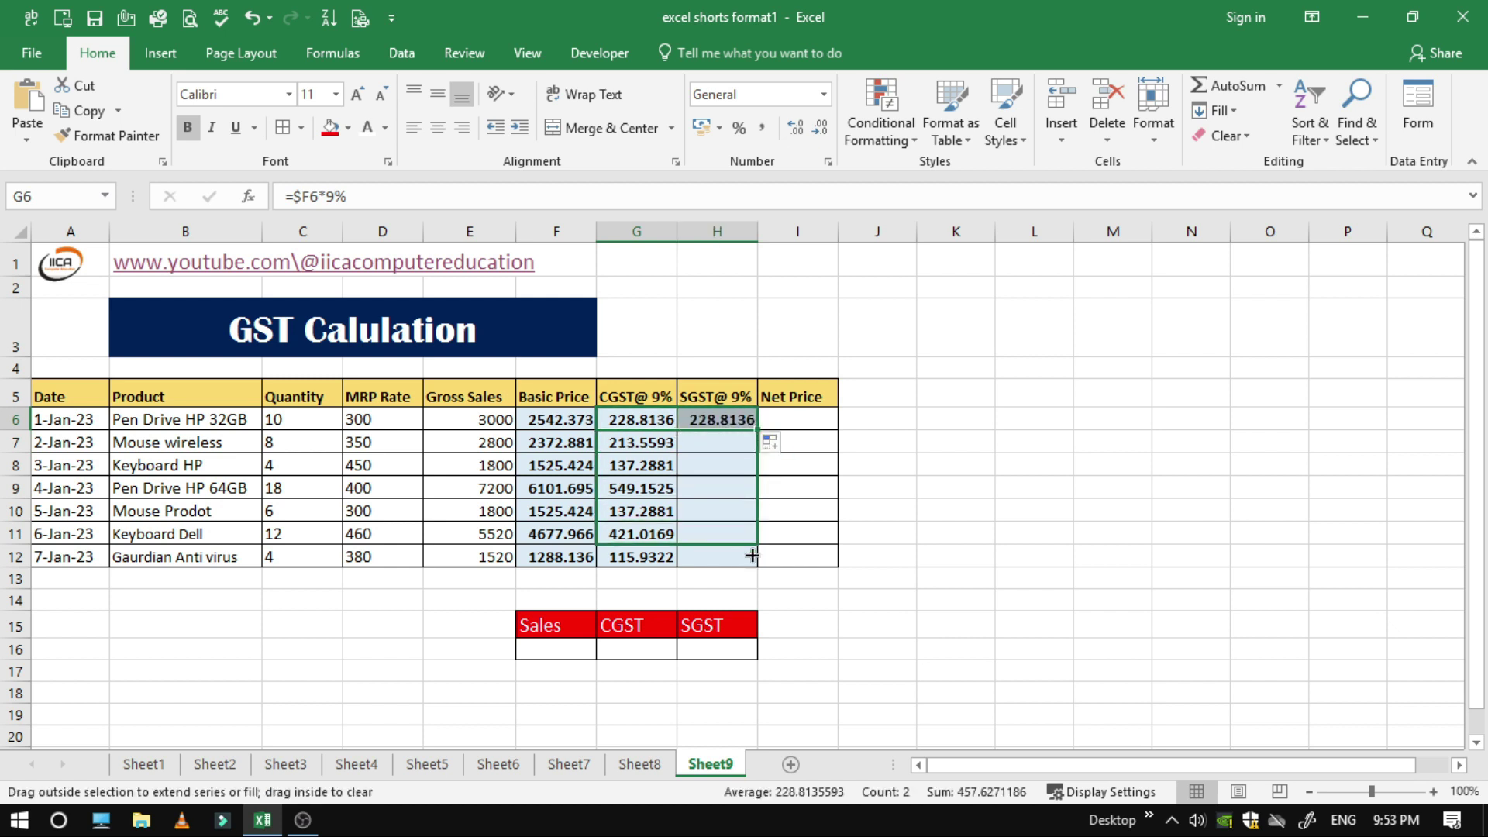
drag(751, 457, 753, 571)
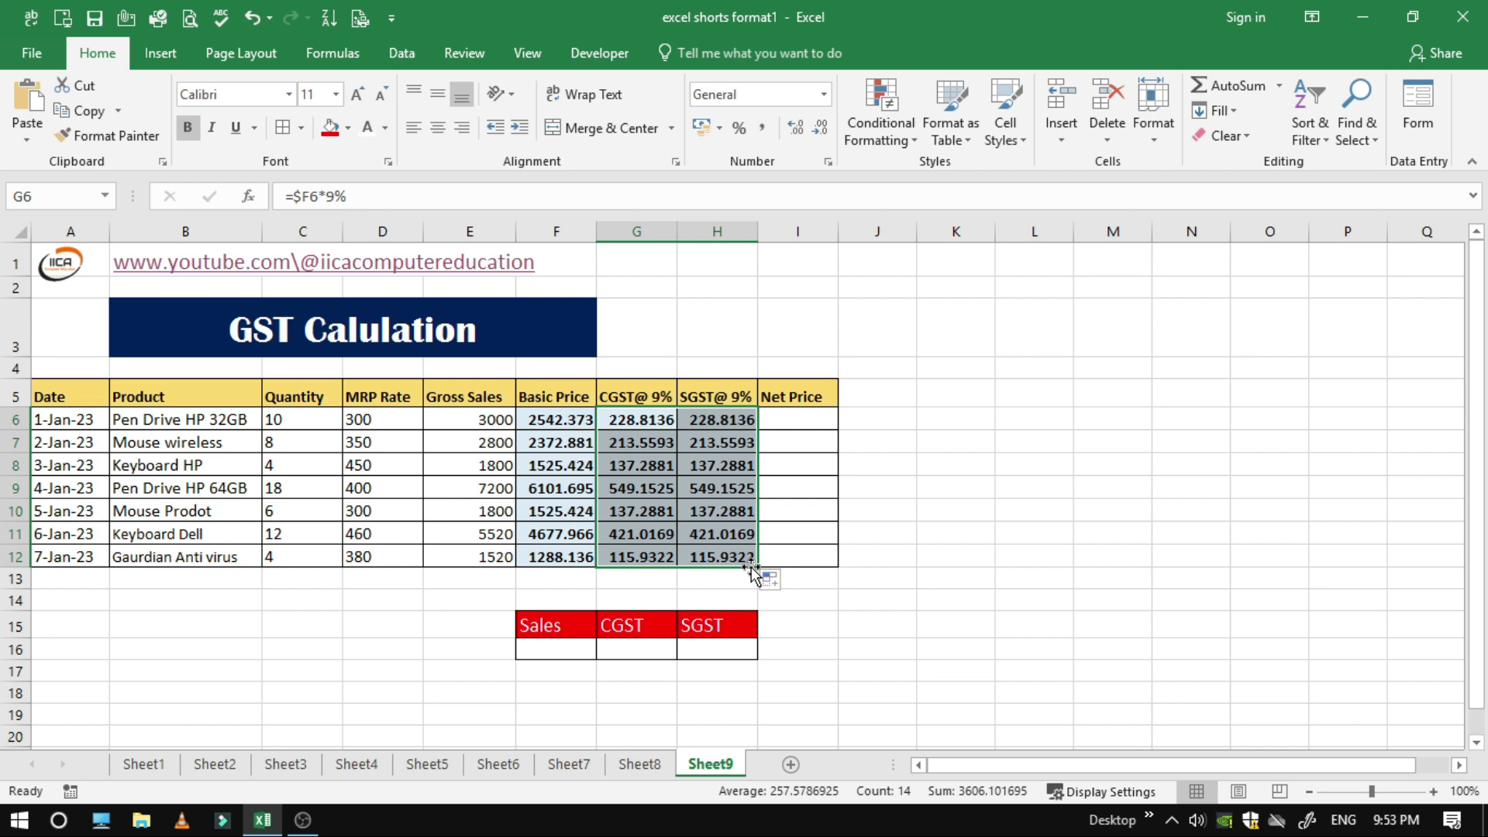
click(810, 418)
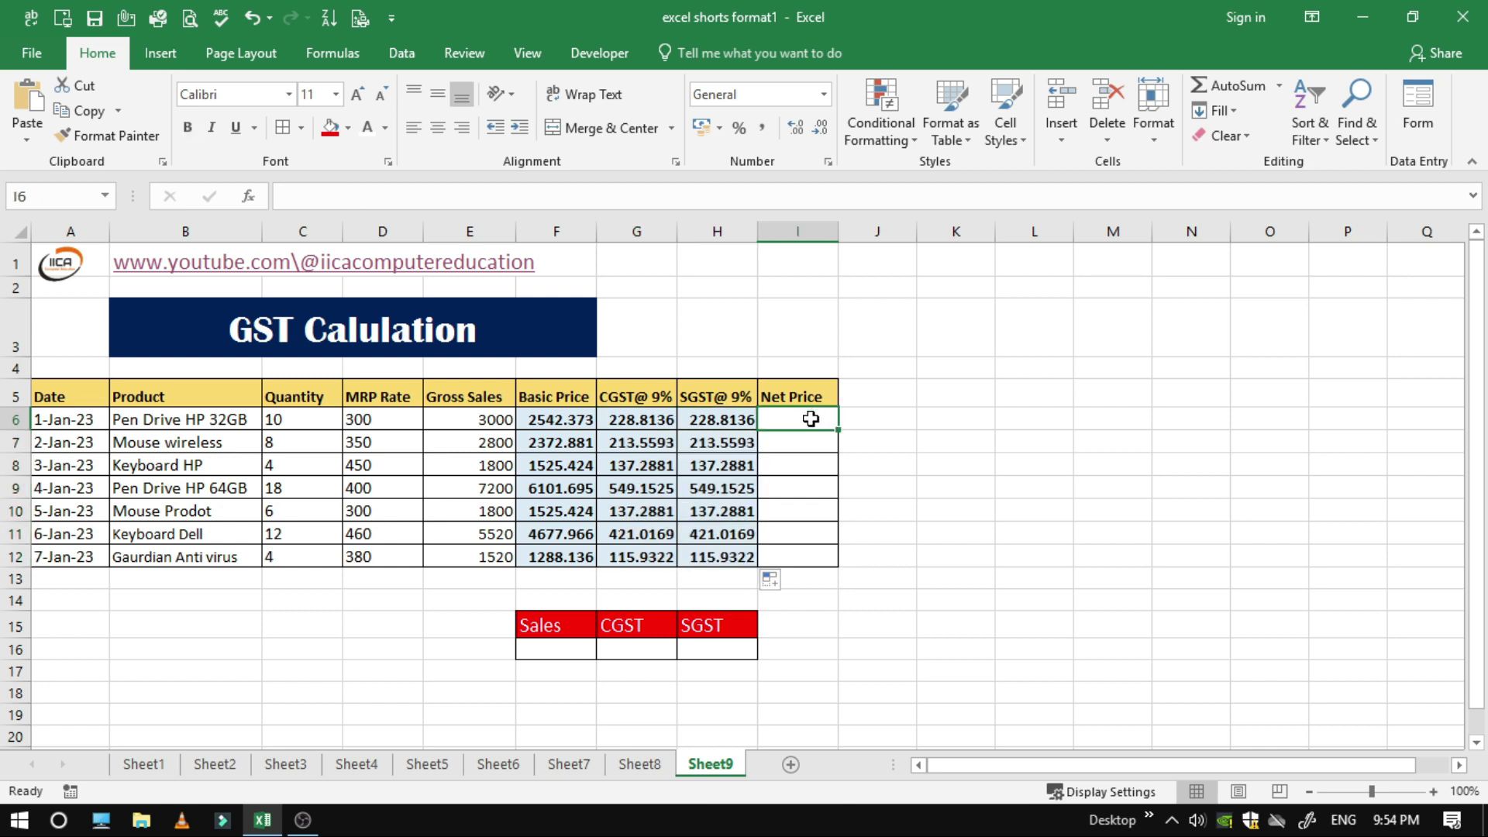
Step: Enter =SUM(F6:H6) in I6 and fill it down to I12, matching Gross Sales
text(=sum)
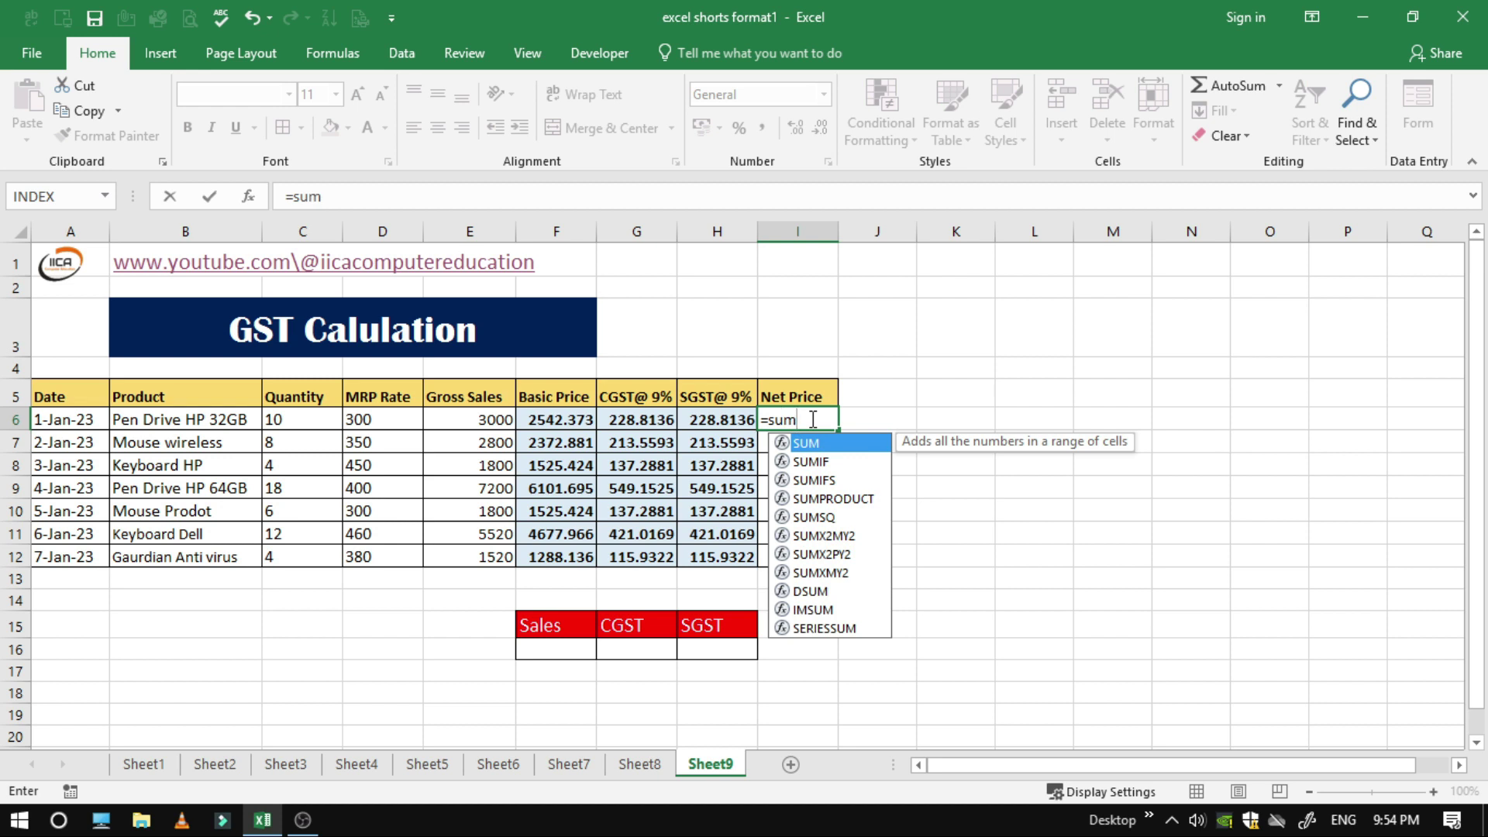
text(()
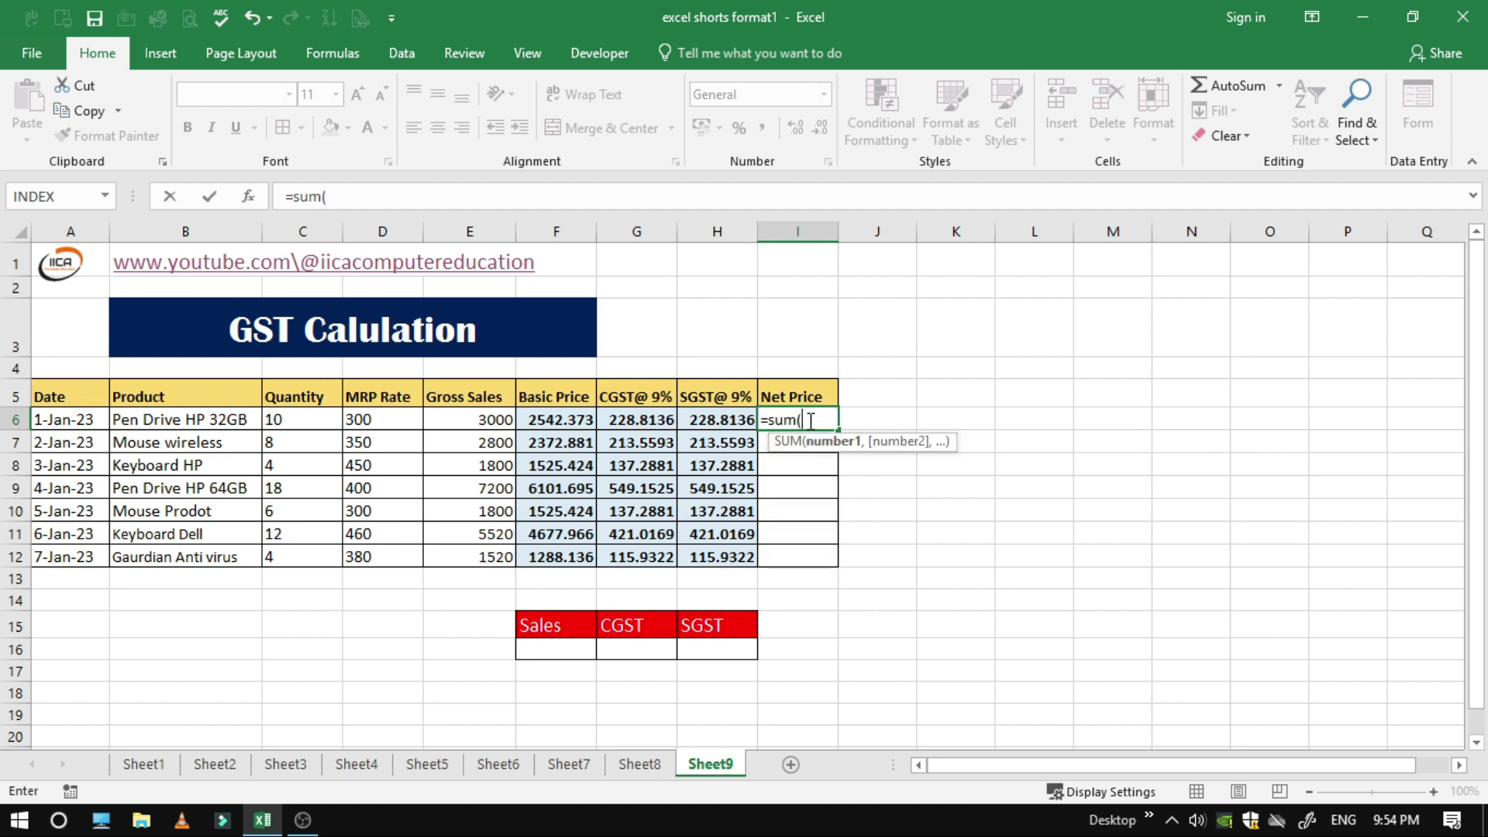
click(558, 423)
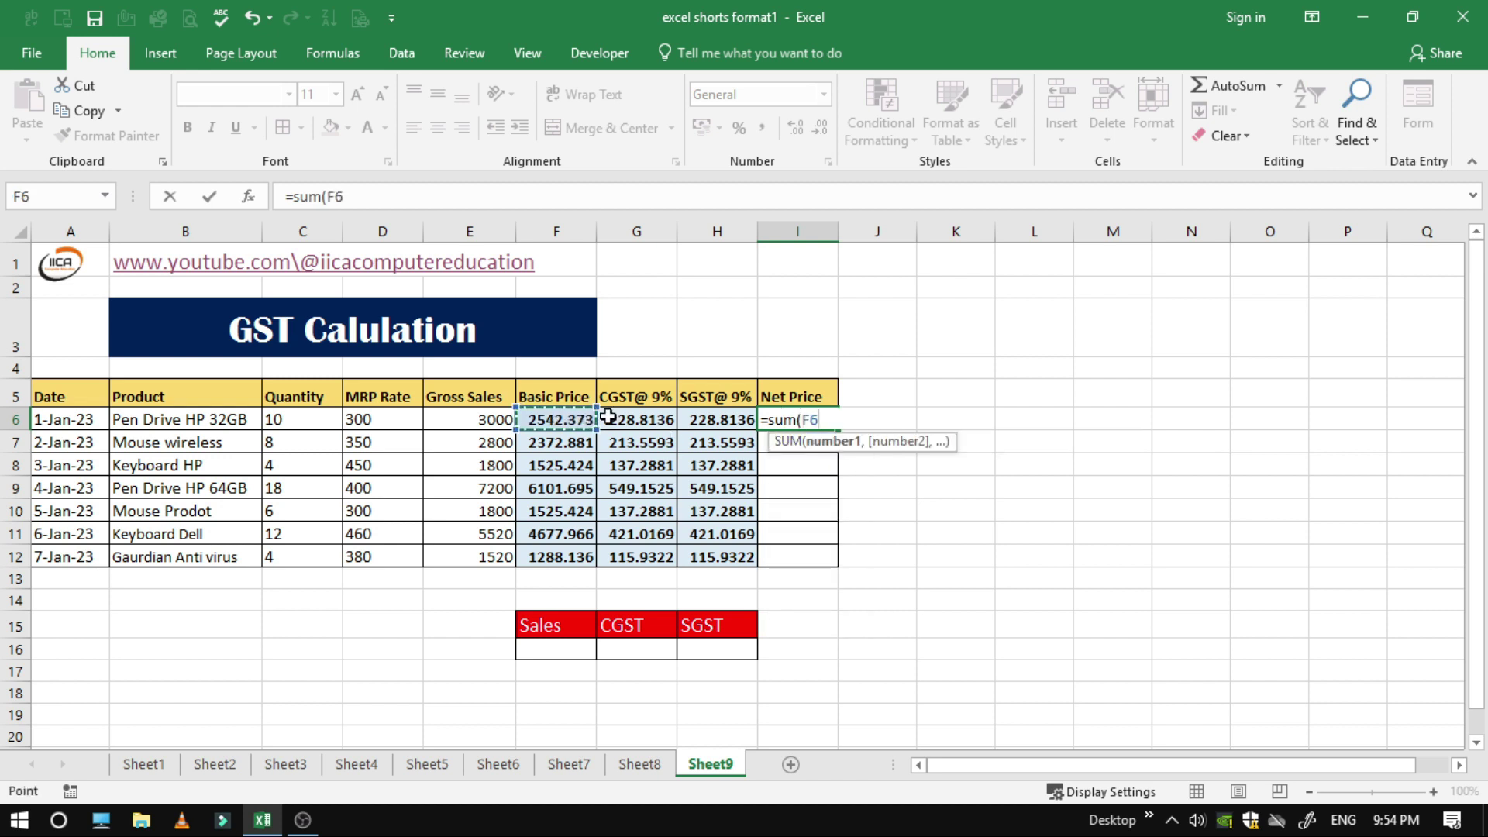
drag(607, 417, 713, 417)
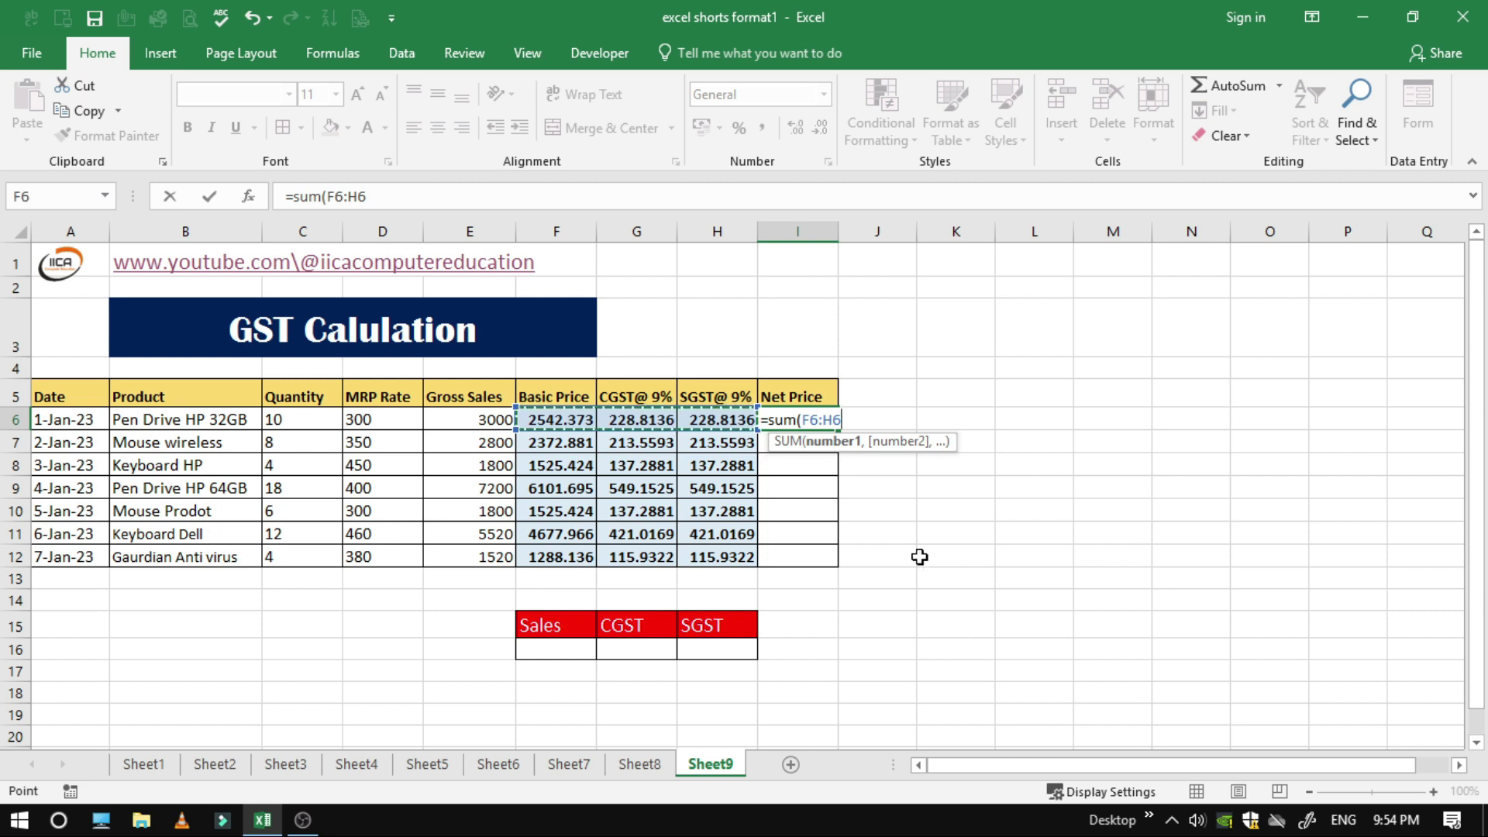
text())
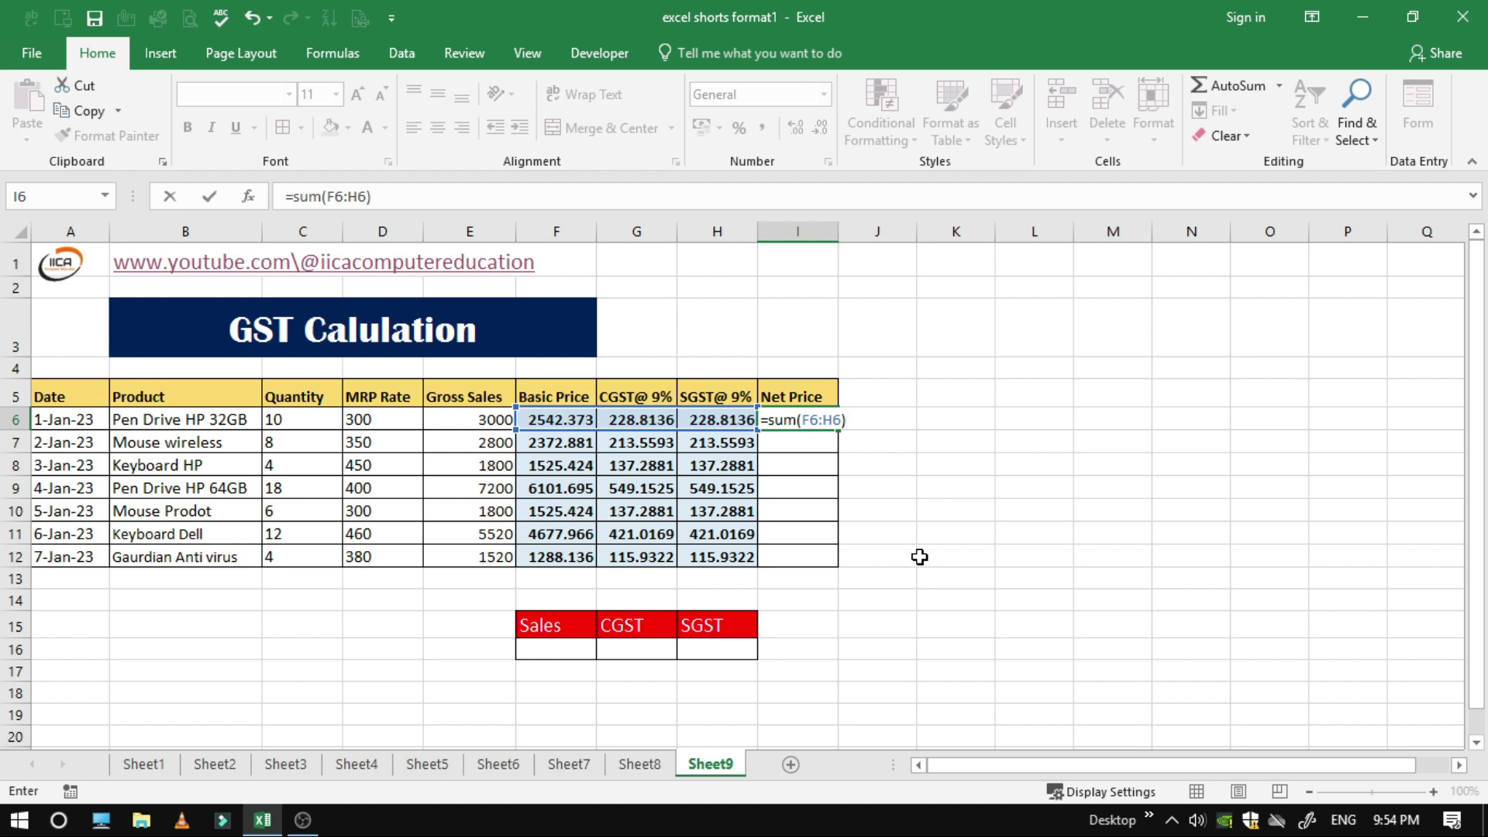
key(Return)
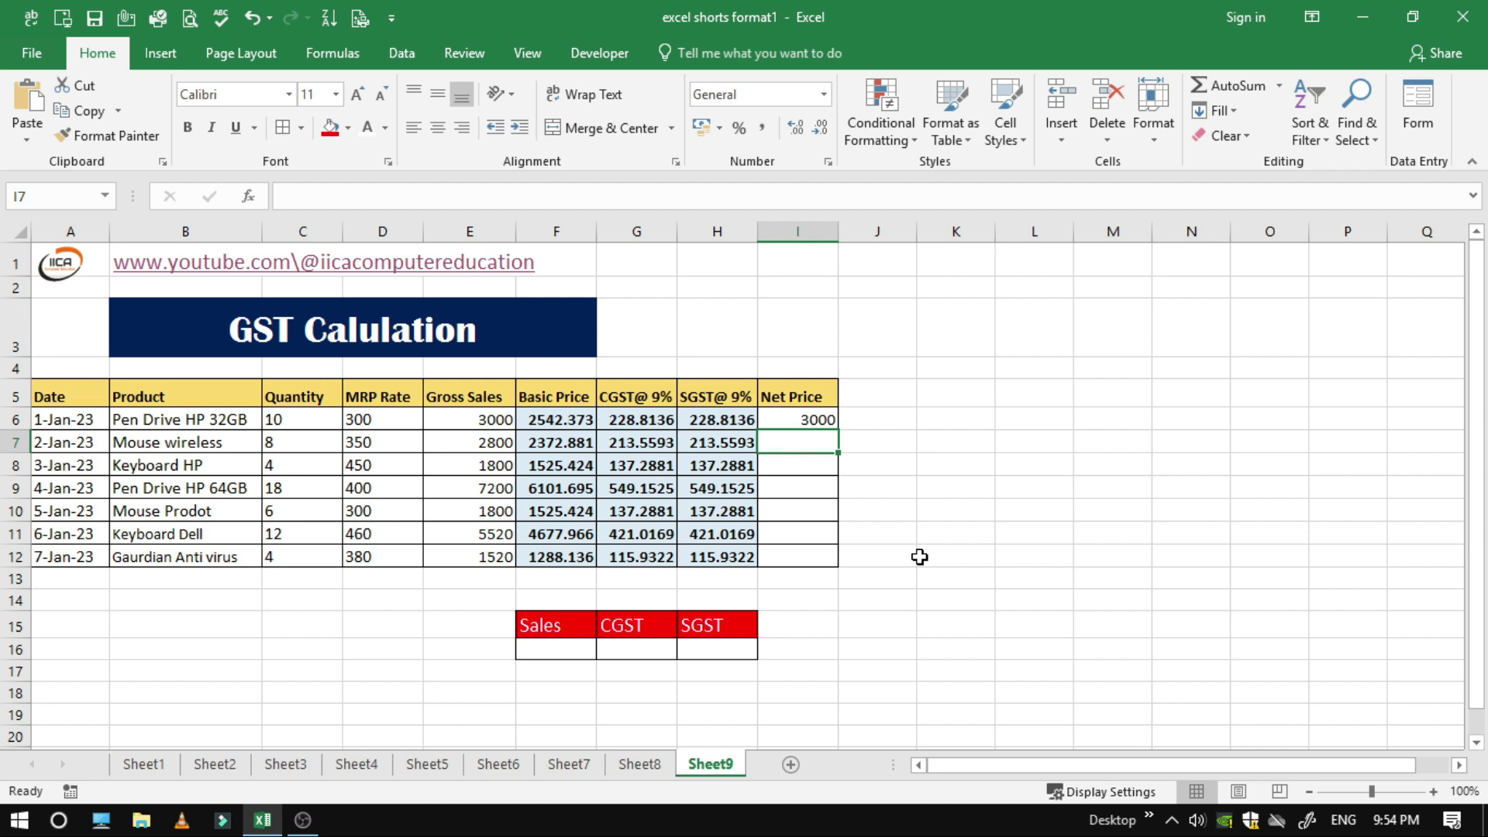
click(817, 419)
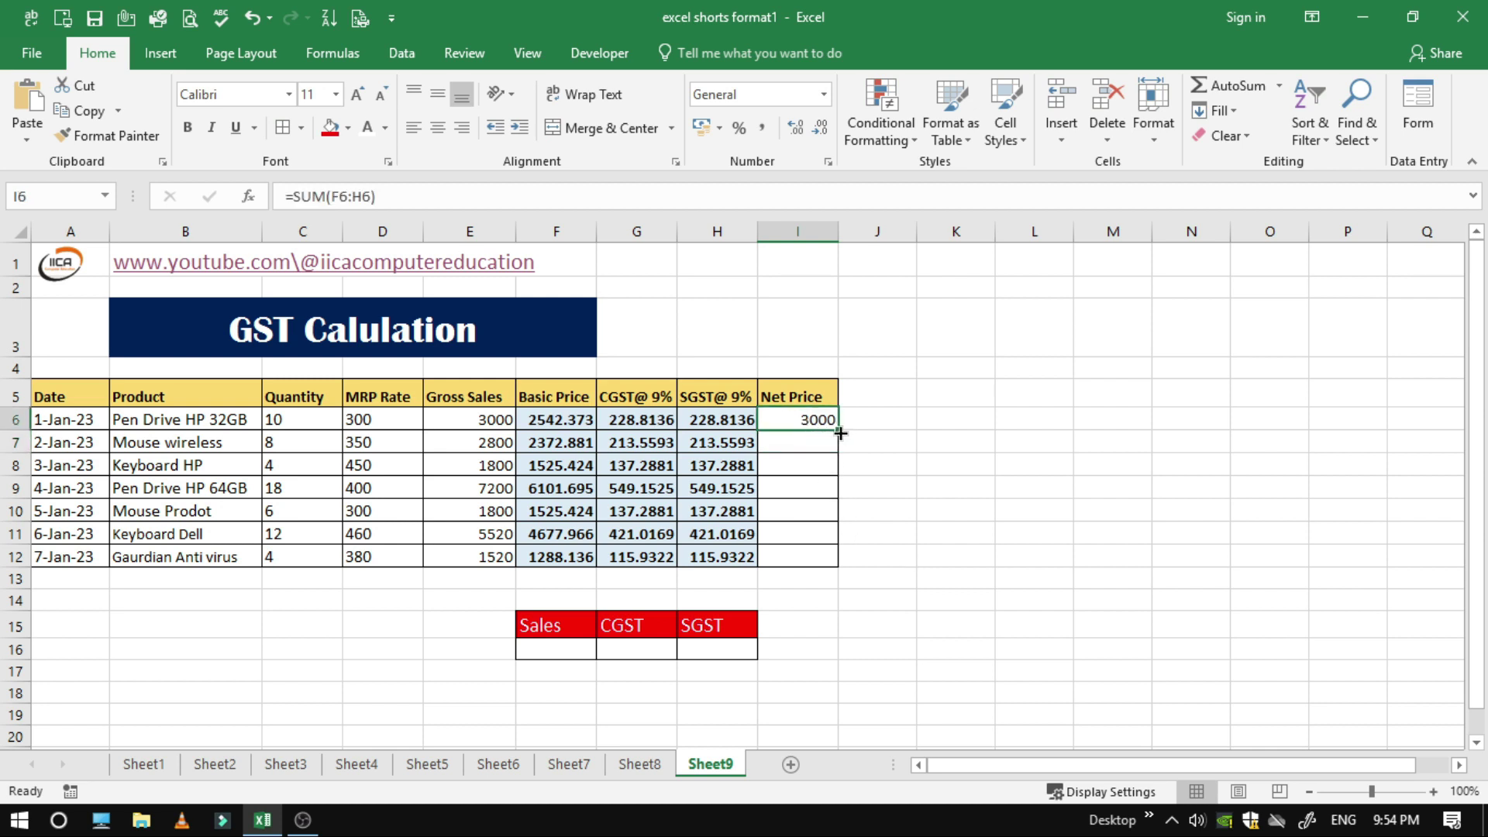
drag(840, 433, 838, 558)
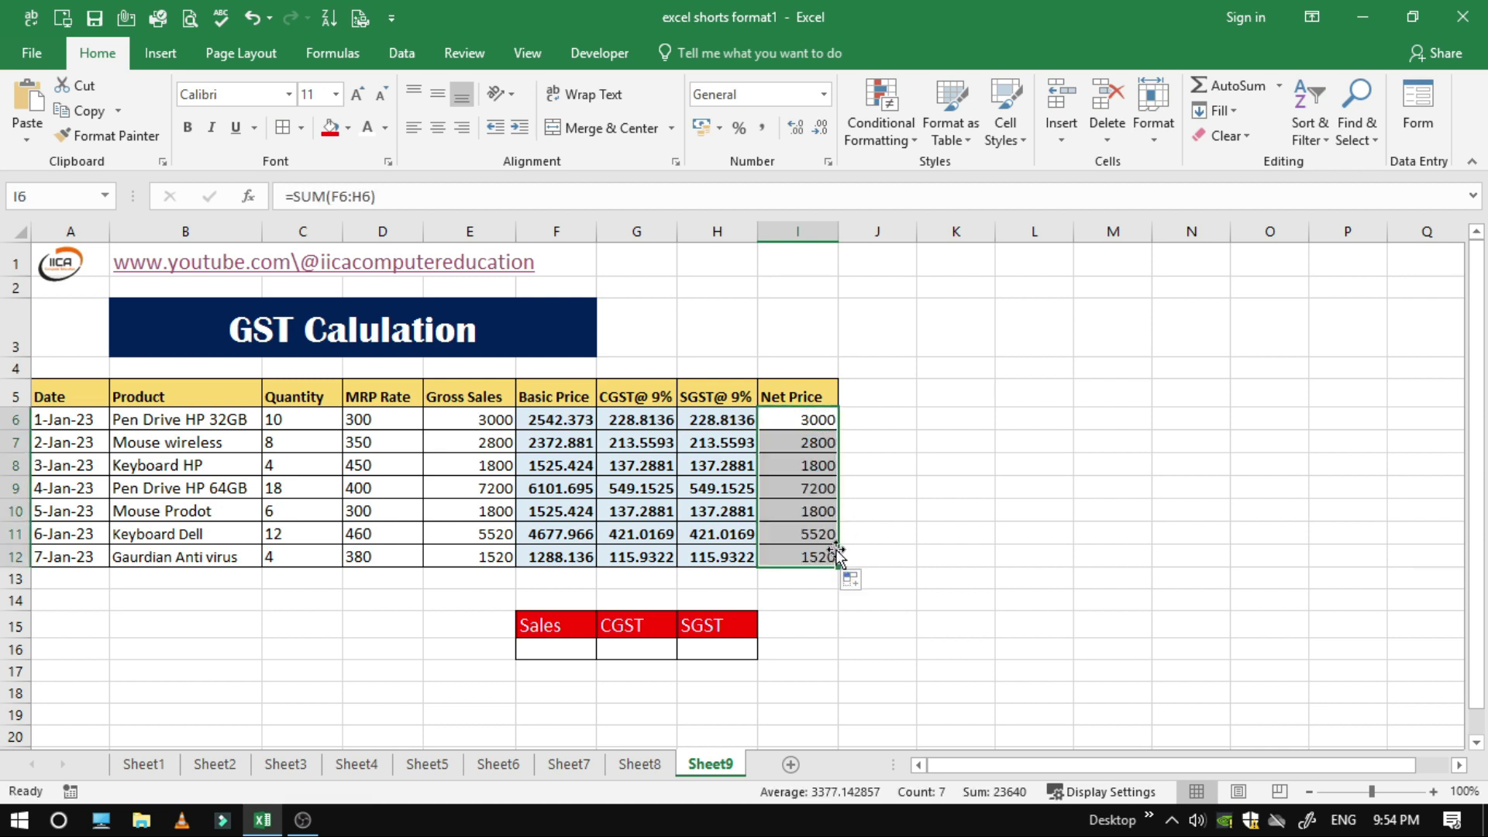
click(813, 422)
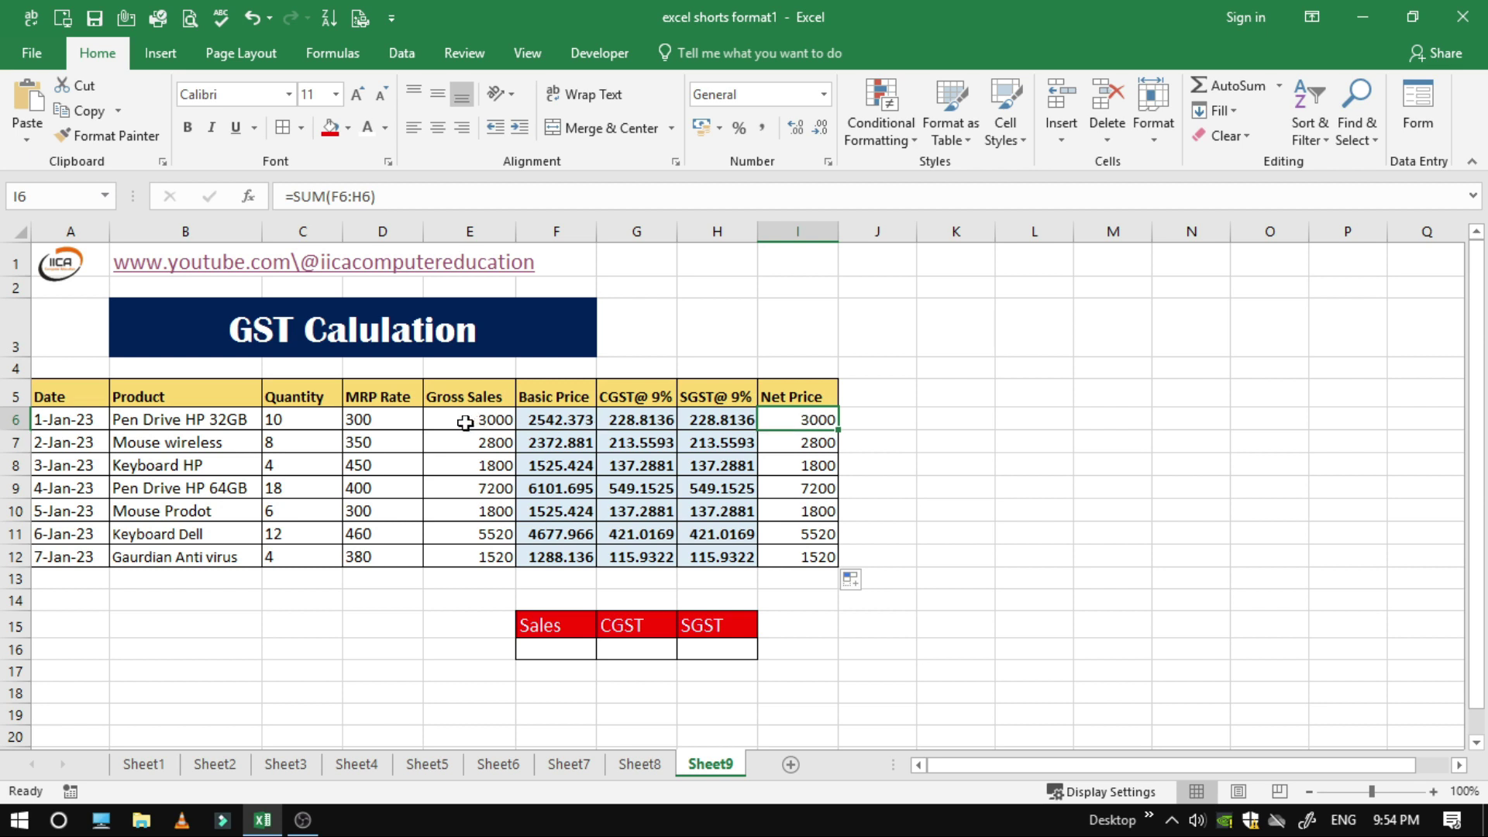
click(465, 422)
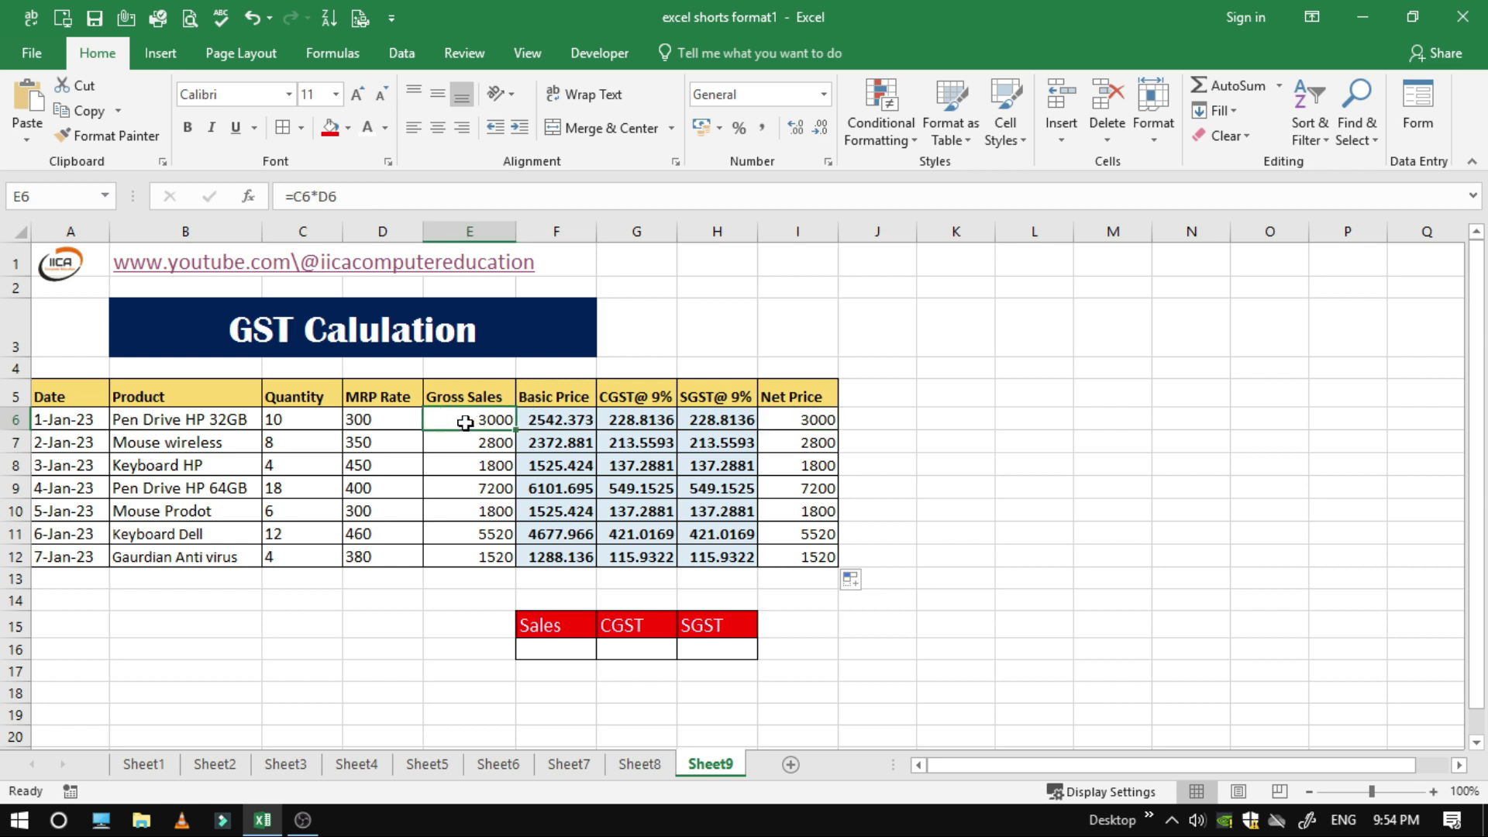
click(805, 422)
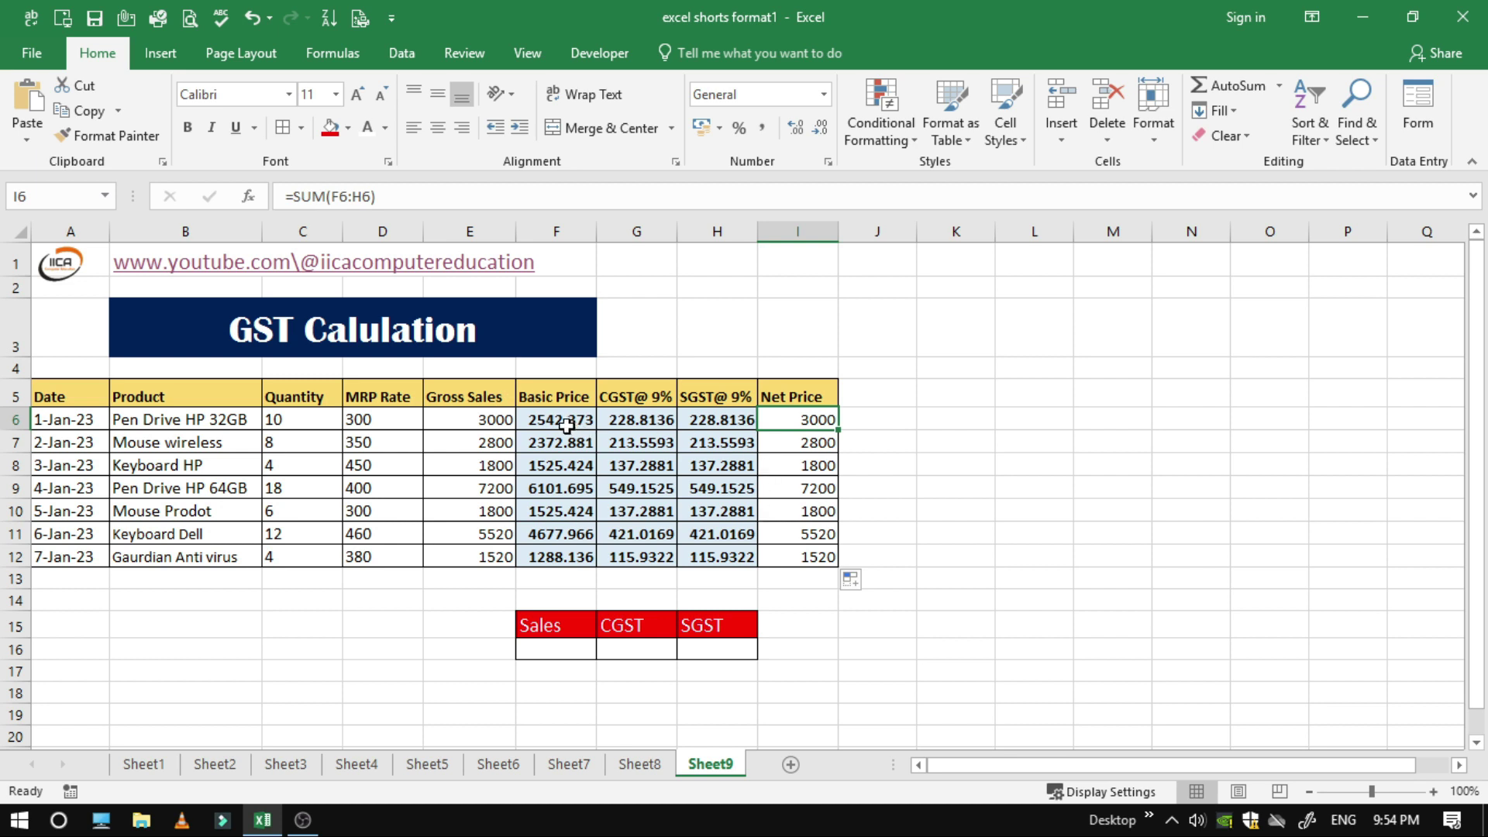
drag(564, 422, 697, 425)
click(814, 426)
click(805, 409)
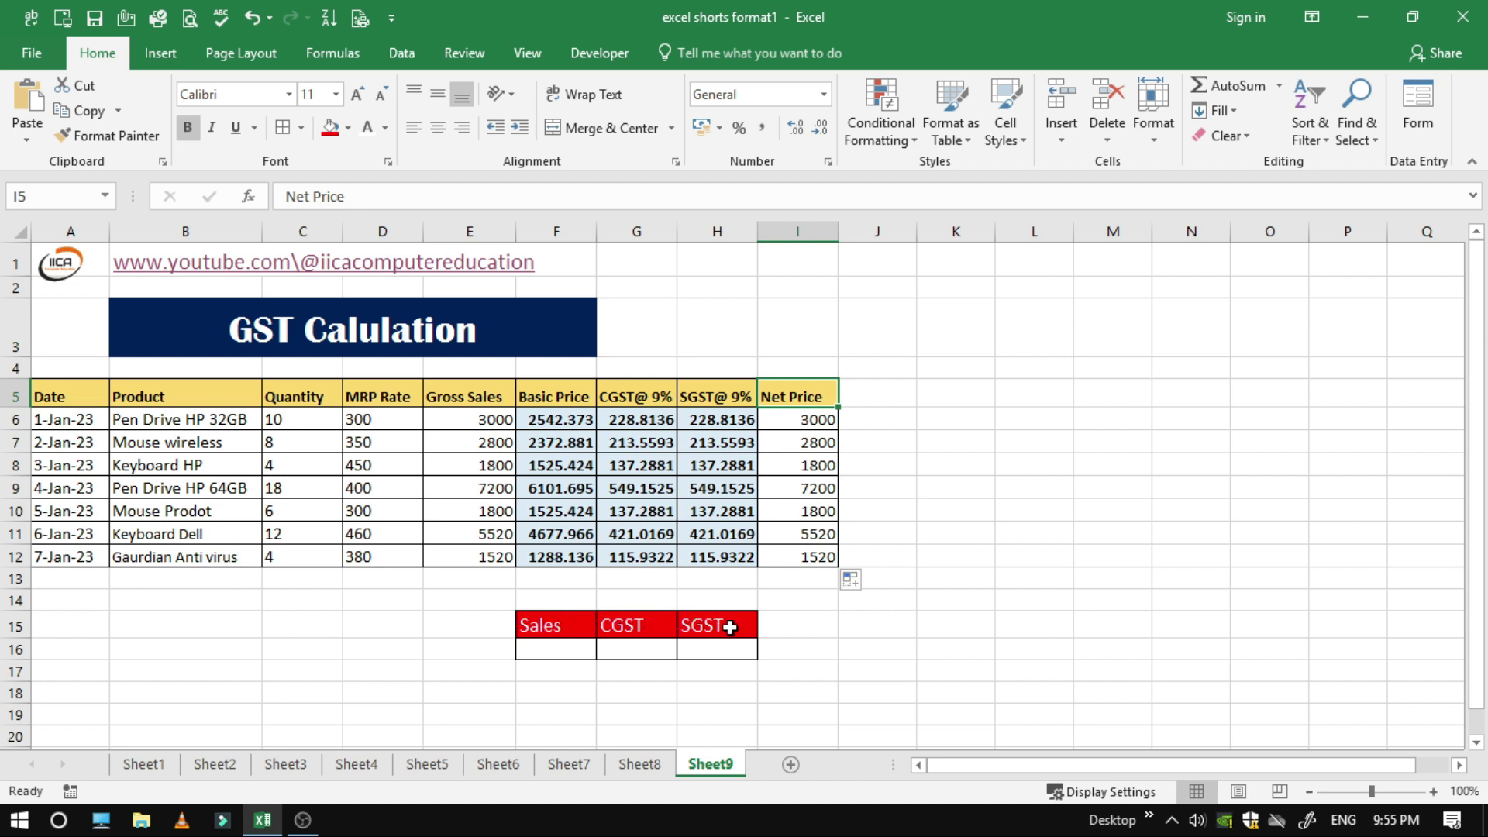
click(550, 655)
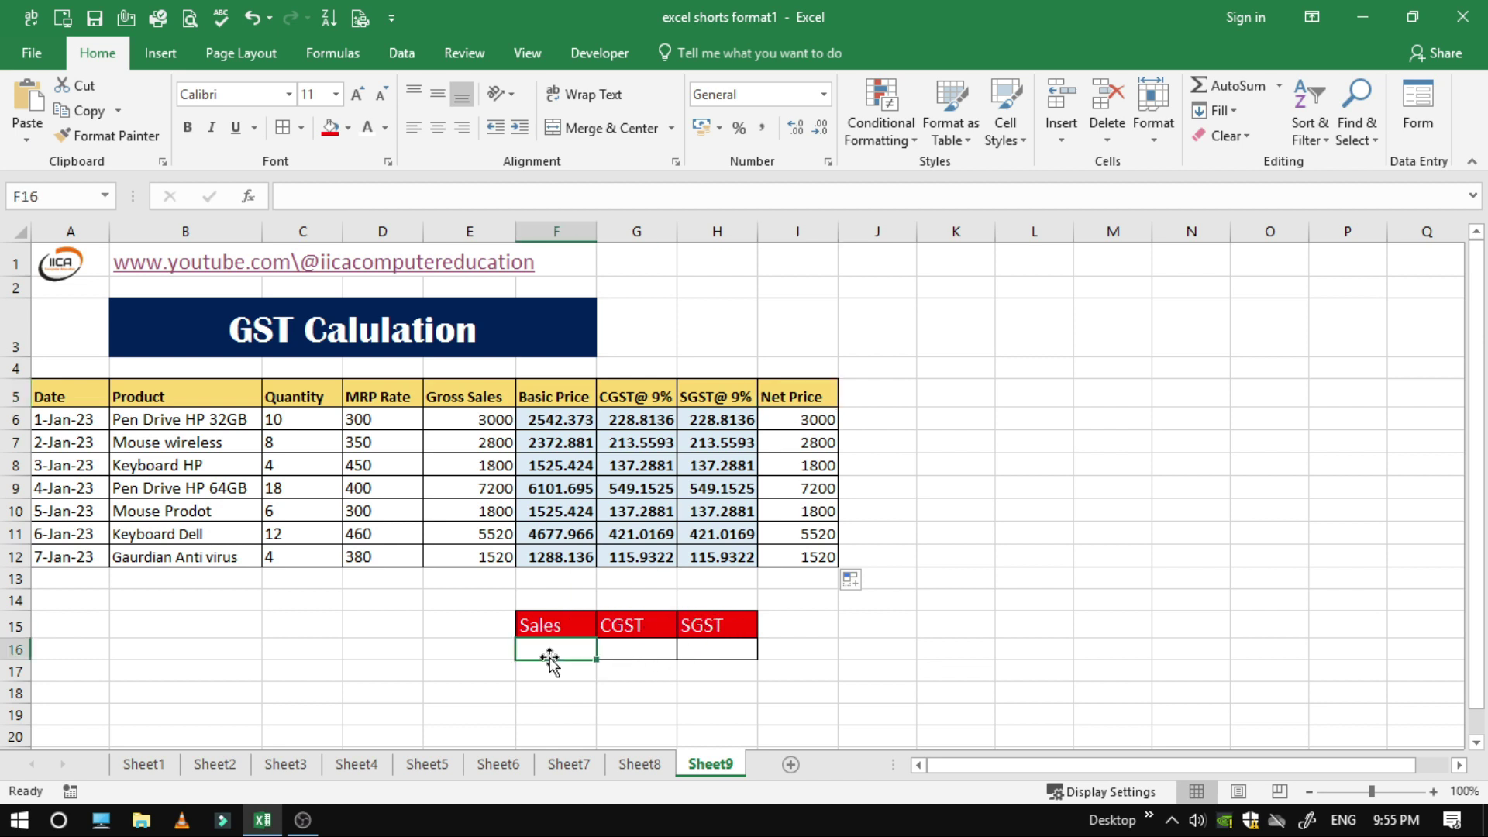
click(651, 649)
click(713, 649)
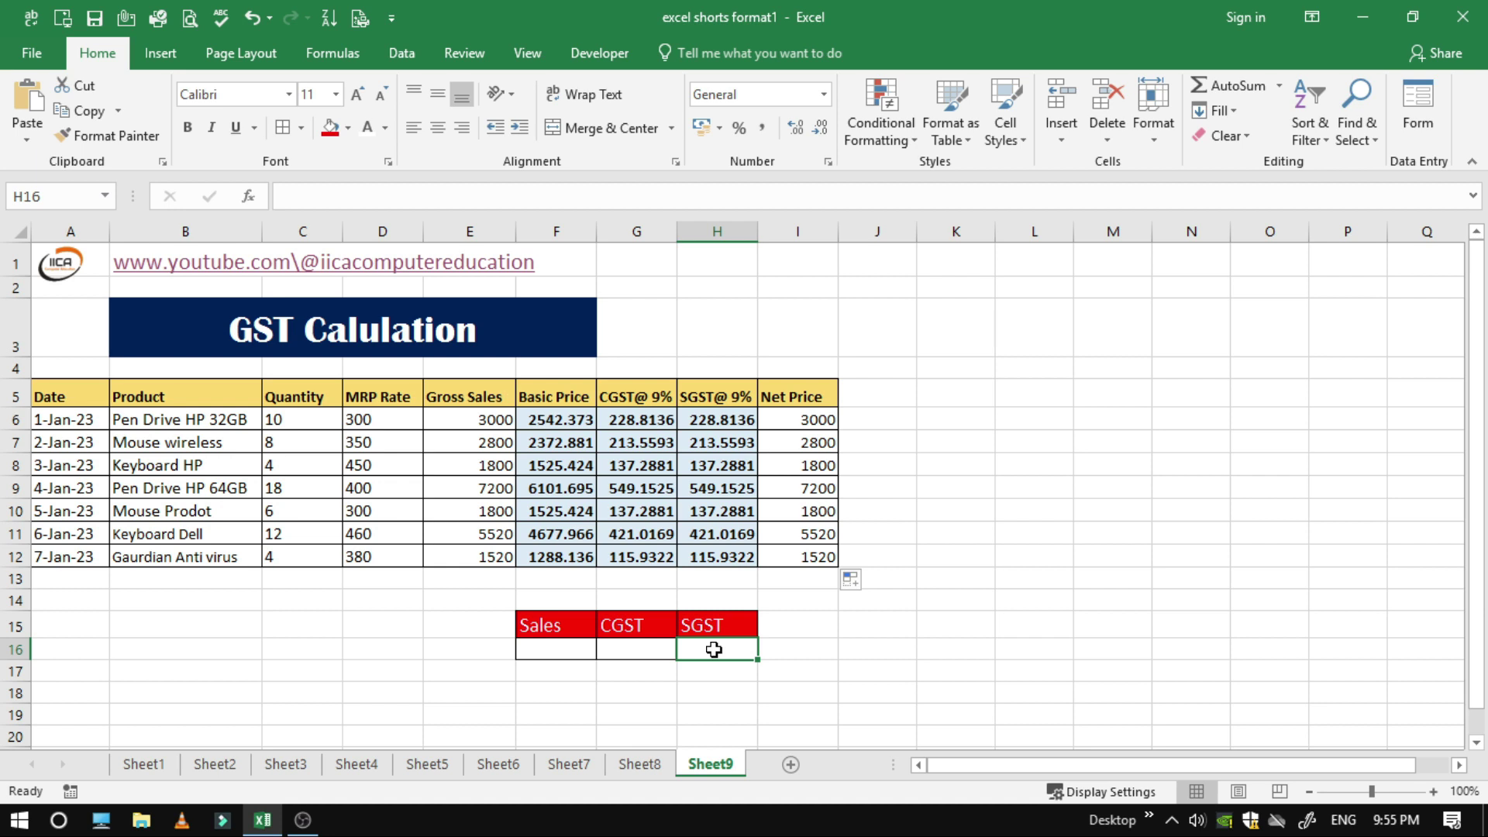
click(575, 649)
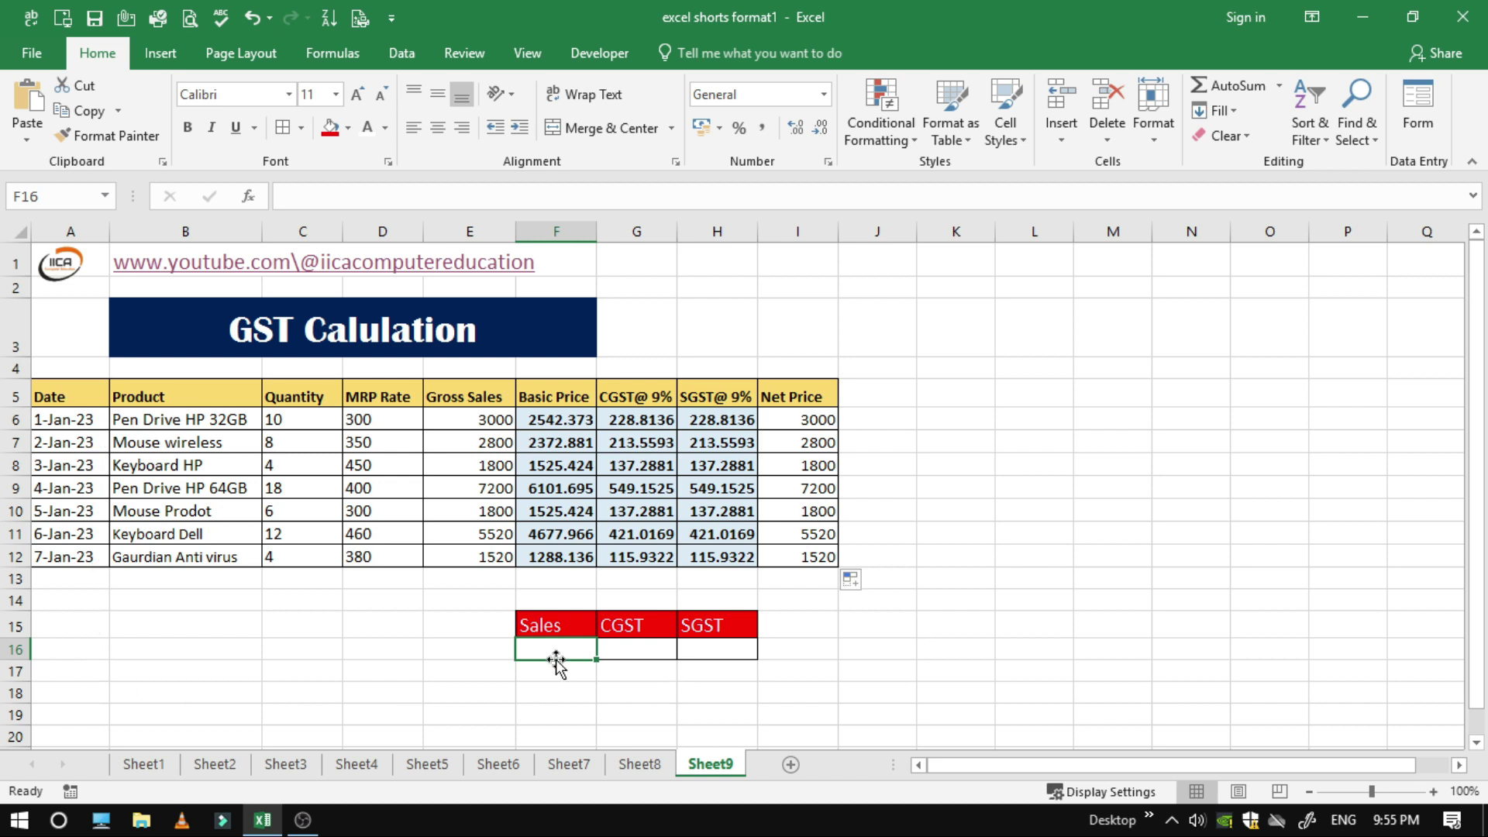
Step: Total the Basic Price column with =SUM(F6:F12) in the Sales cell, giving 20033.9
text(=su)
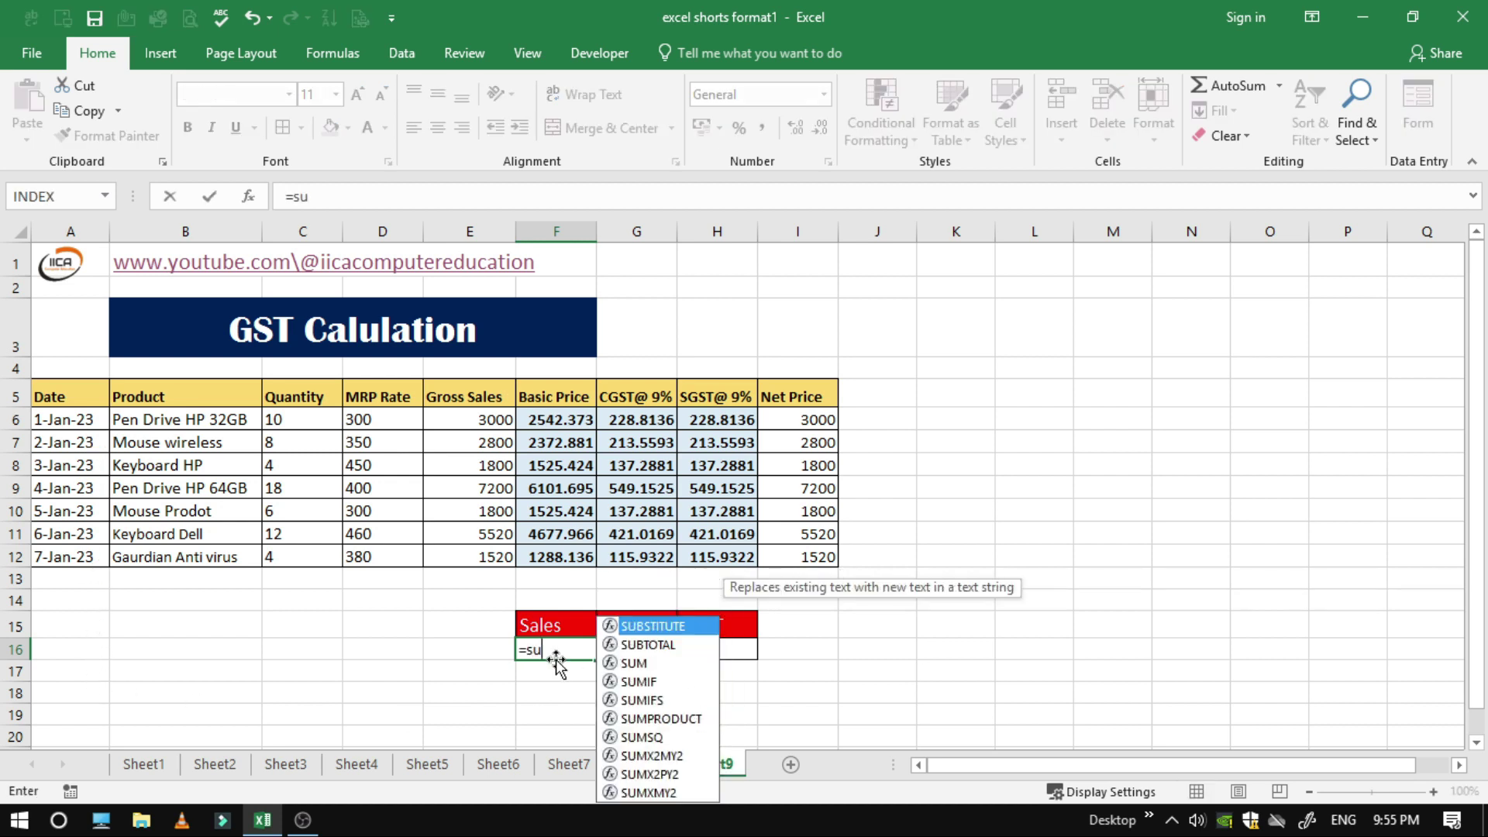
text(m()
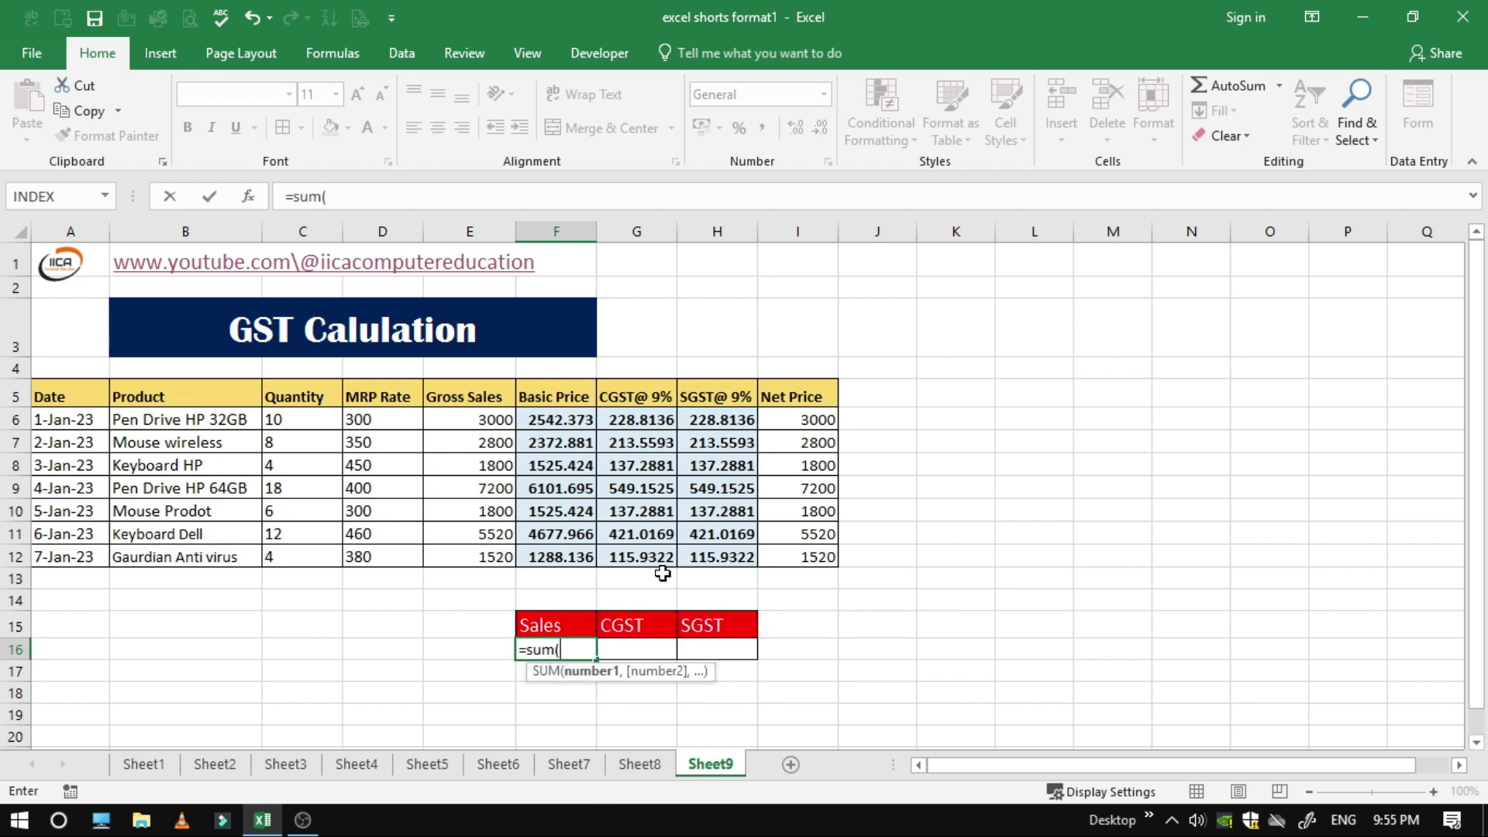
drag(562, 421, 570, 556)
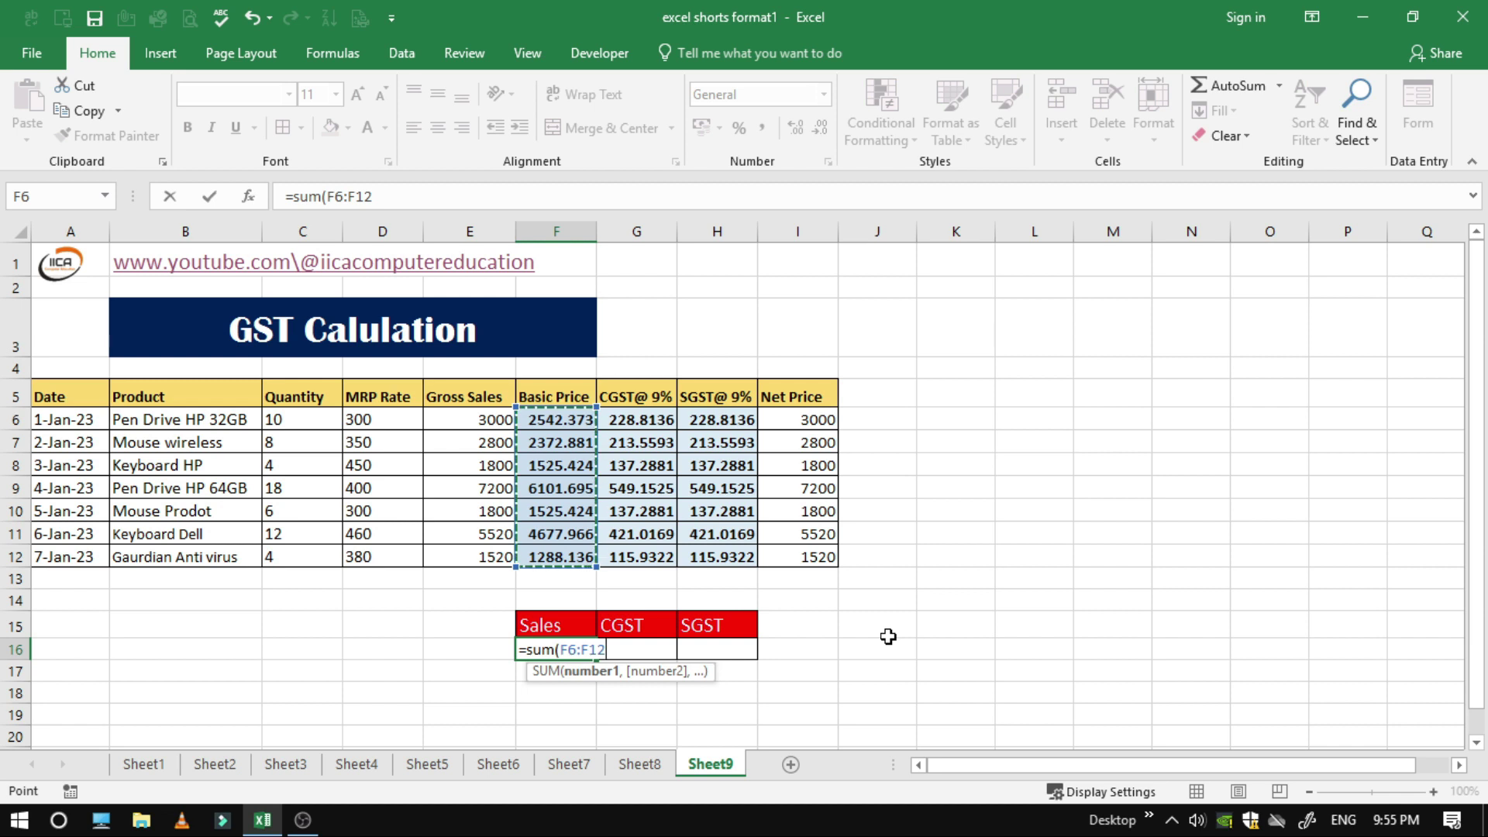
text())
key(Return)
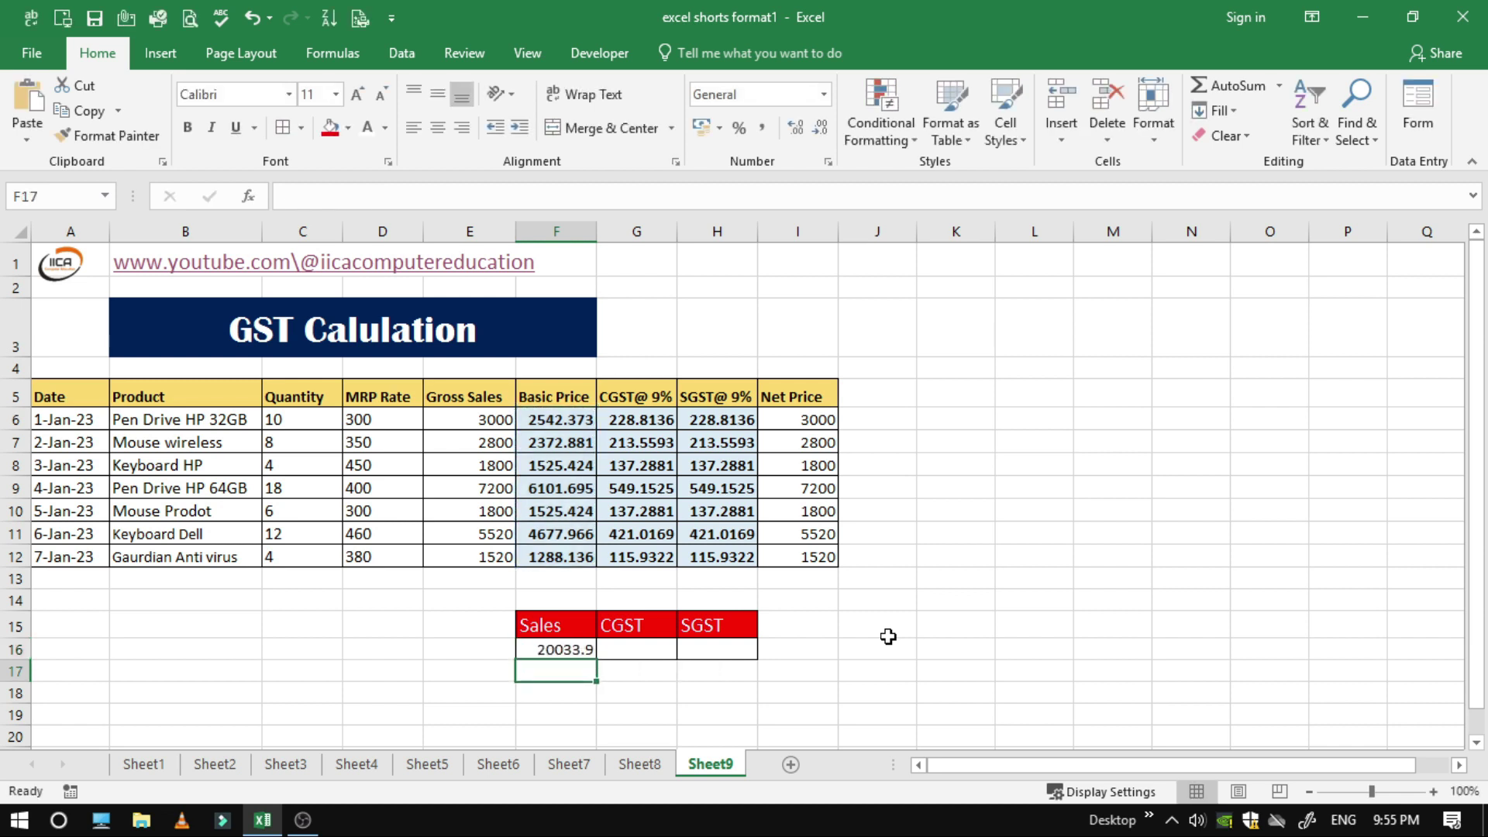
click(572, 653)
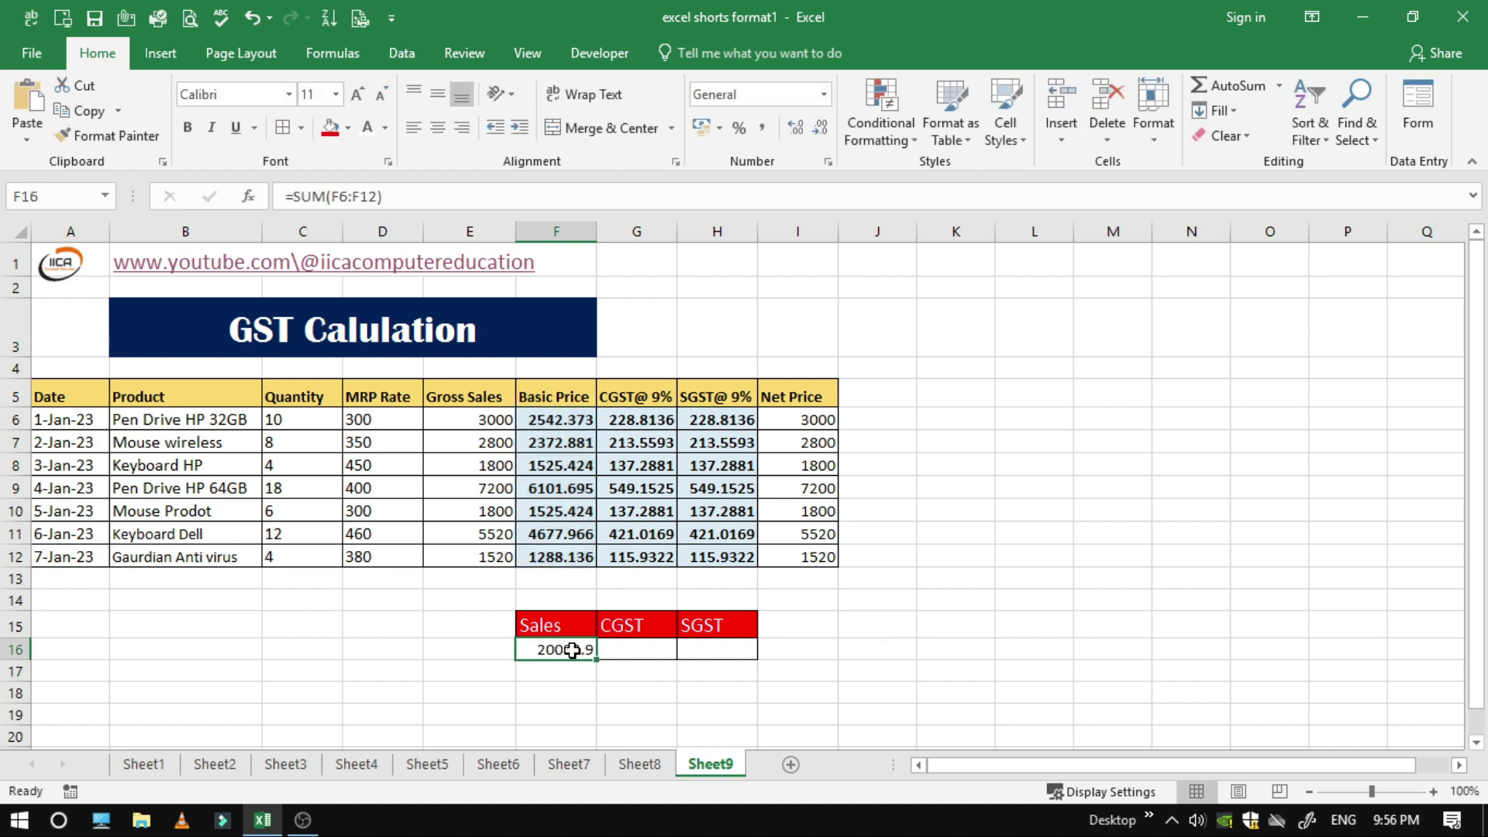
Step: Total the CGST column with =SUM(G6:G12) in the CGST cell, giving 1803.051
click(653, 653)
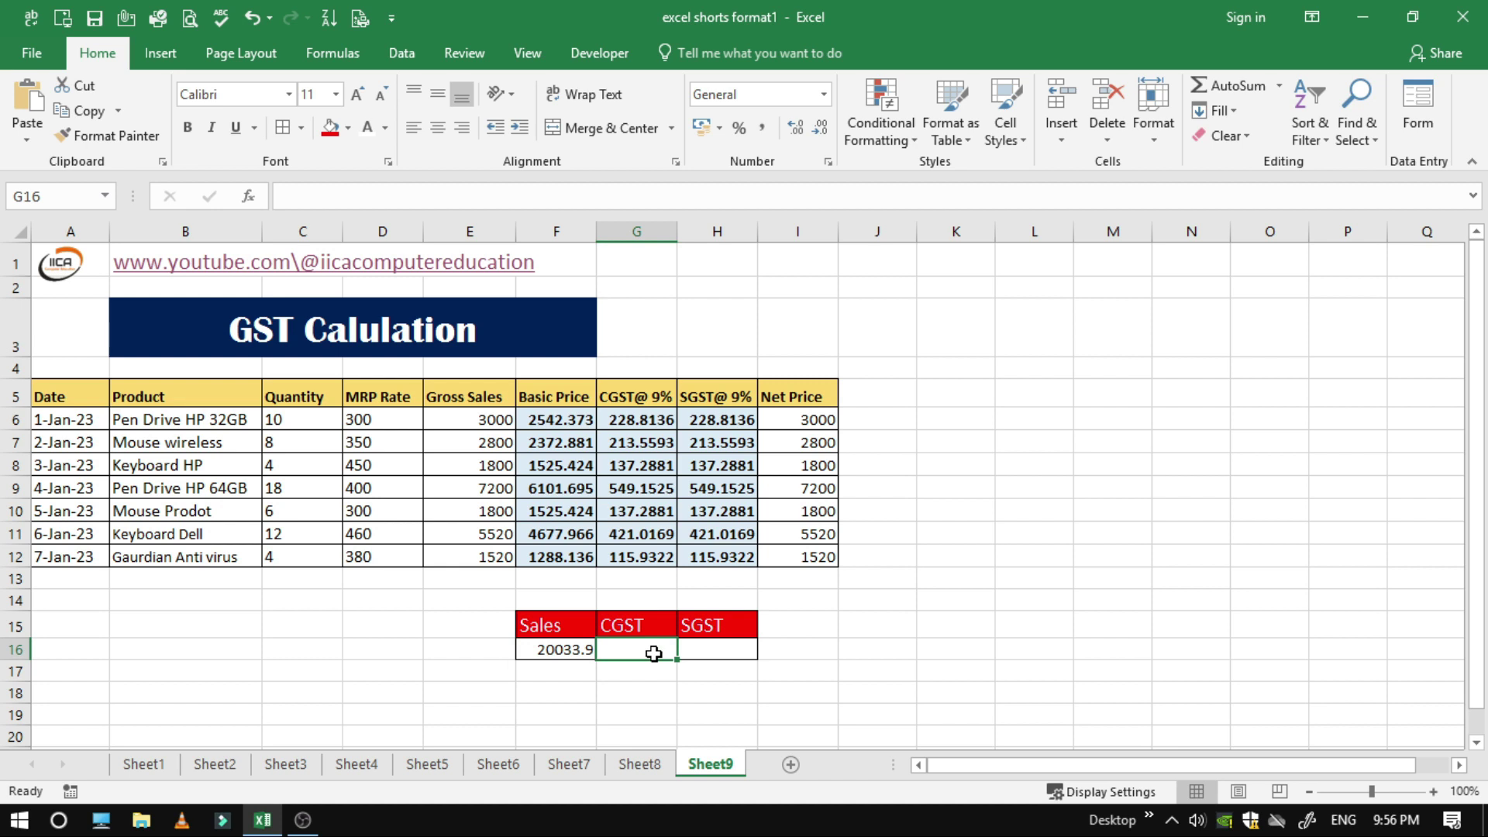
text(=su)
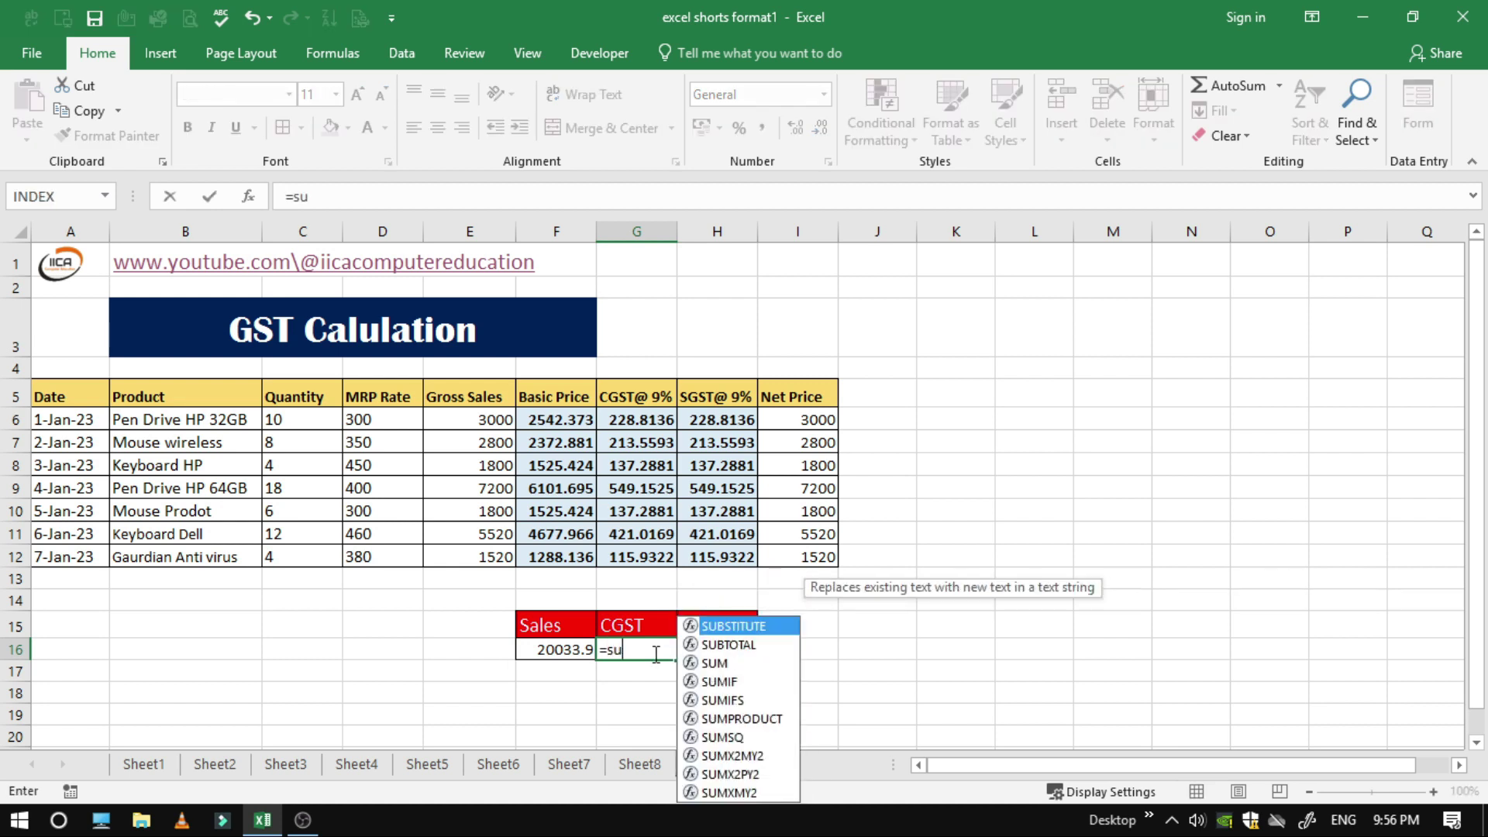
text(m()
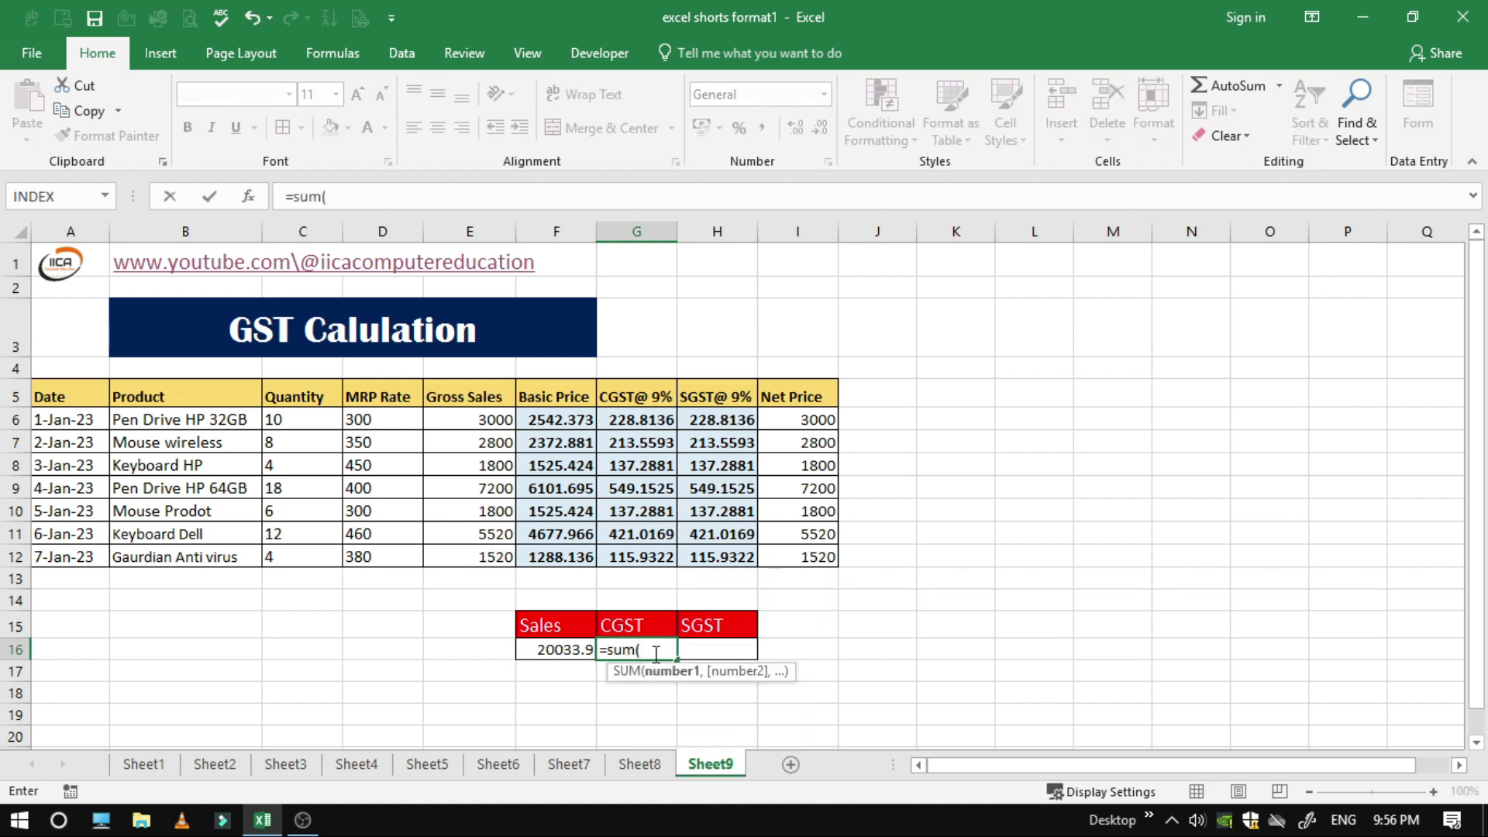
drag(647, 425, 643, 553)
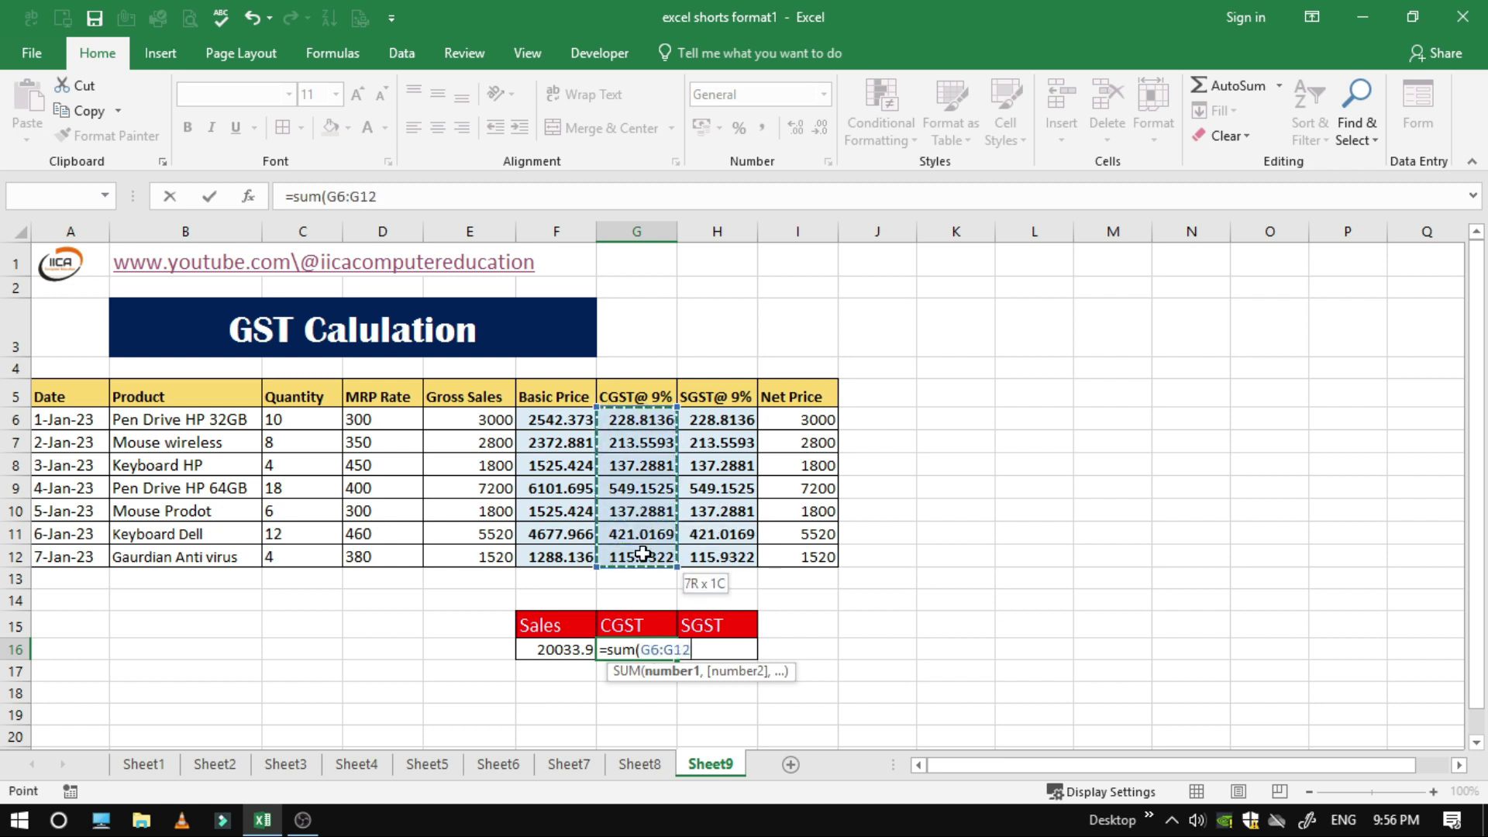
text())
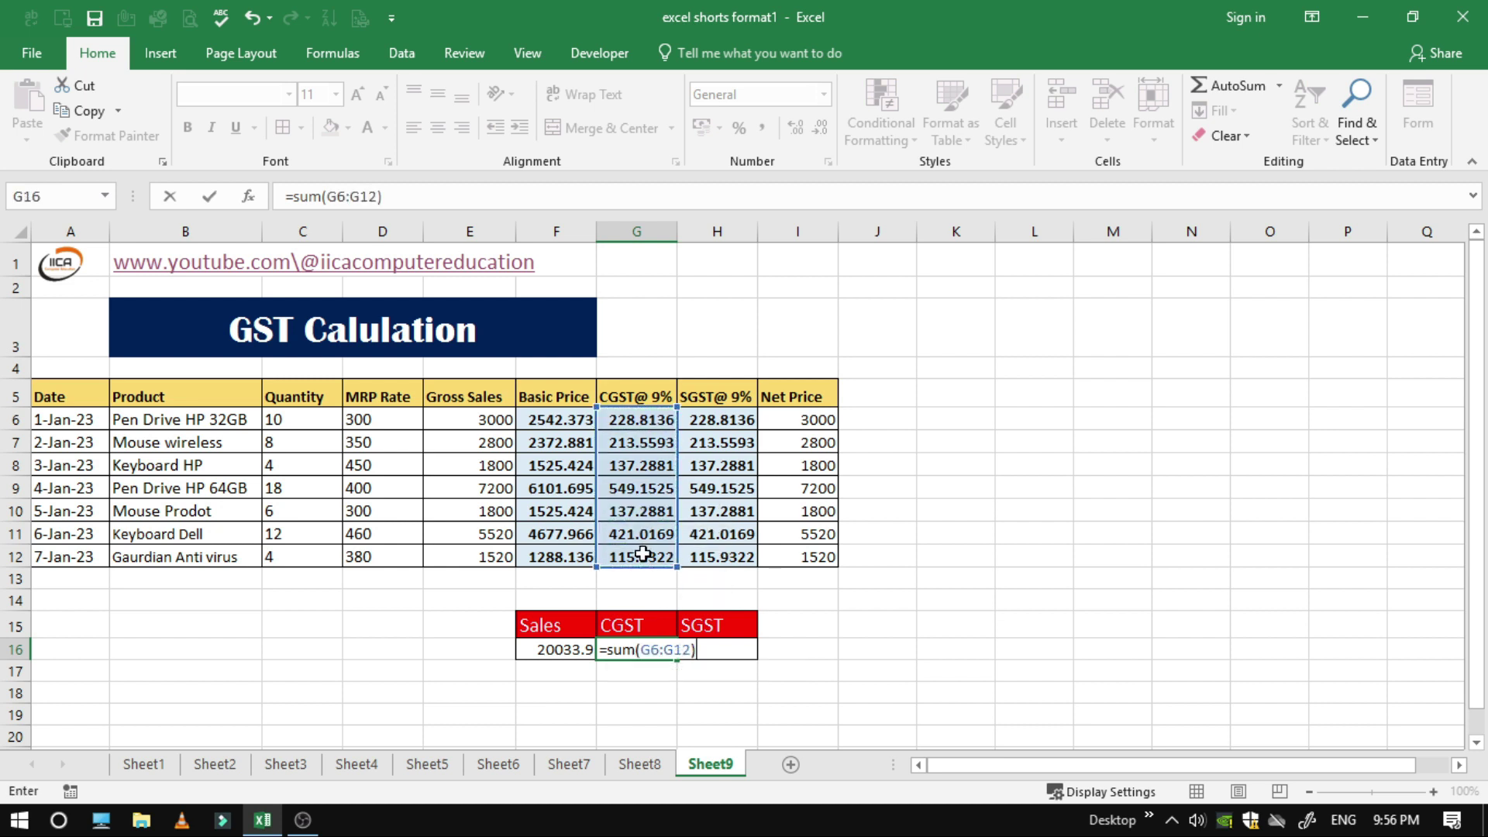
key(Return)
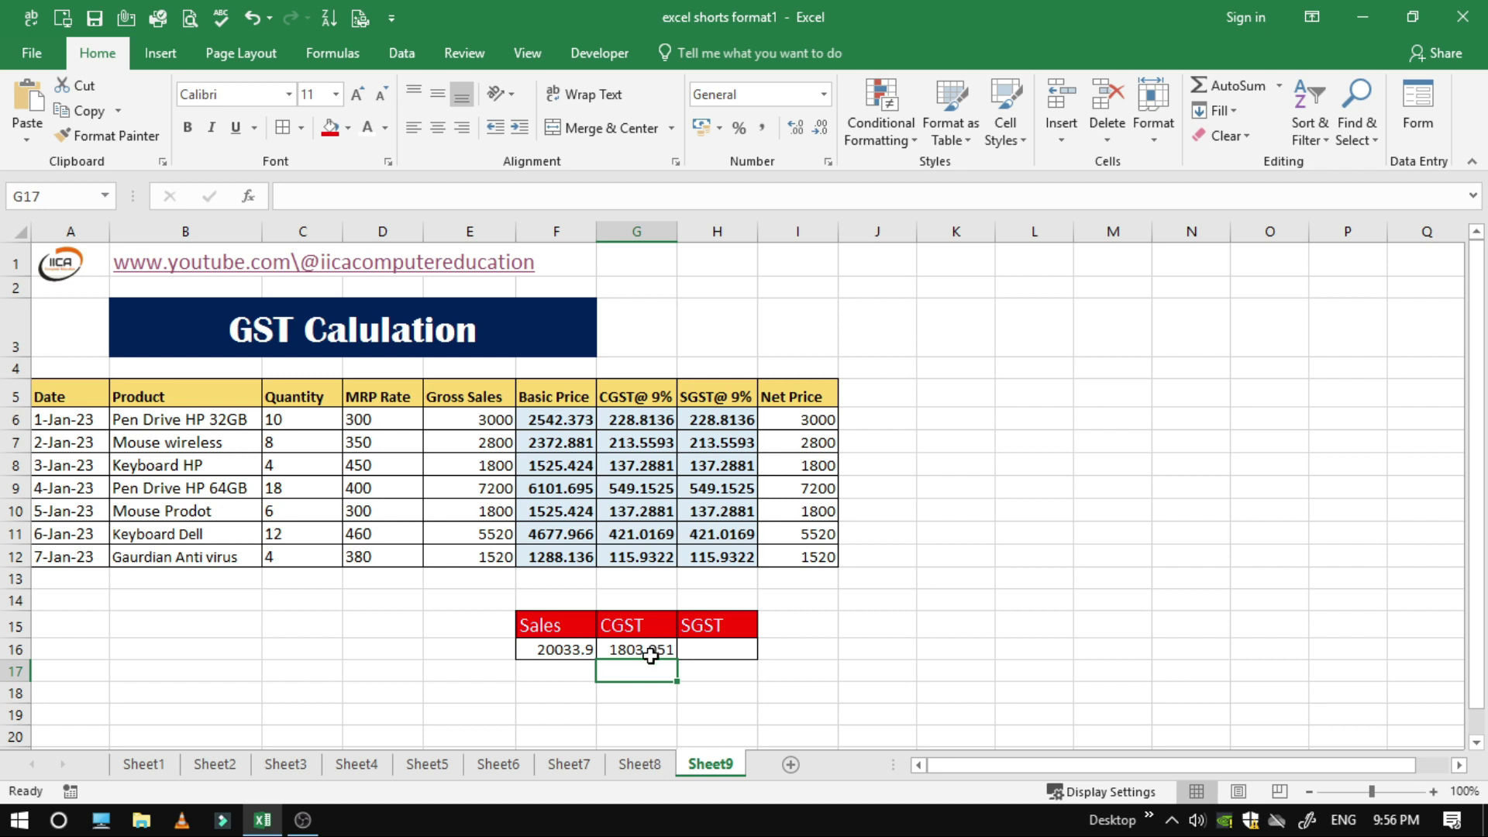
click(651, 655)
Step: Enter =SUM(H6:H12) in the SGST total cell H16, giving 1803.051
click(711, 651)
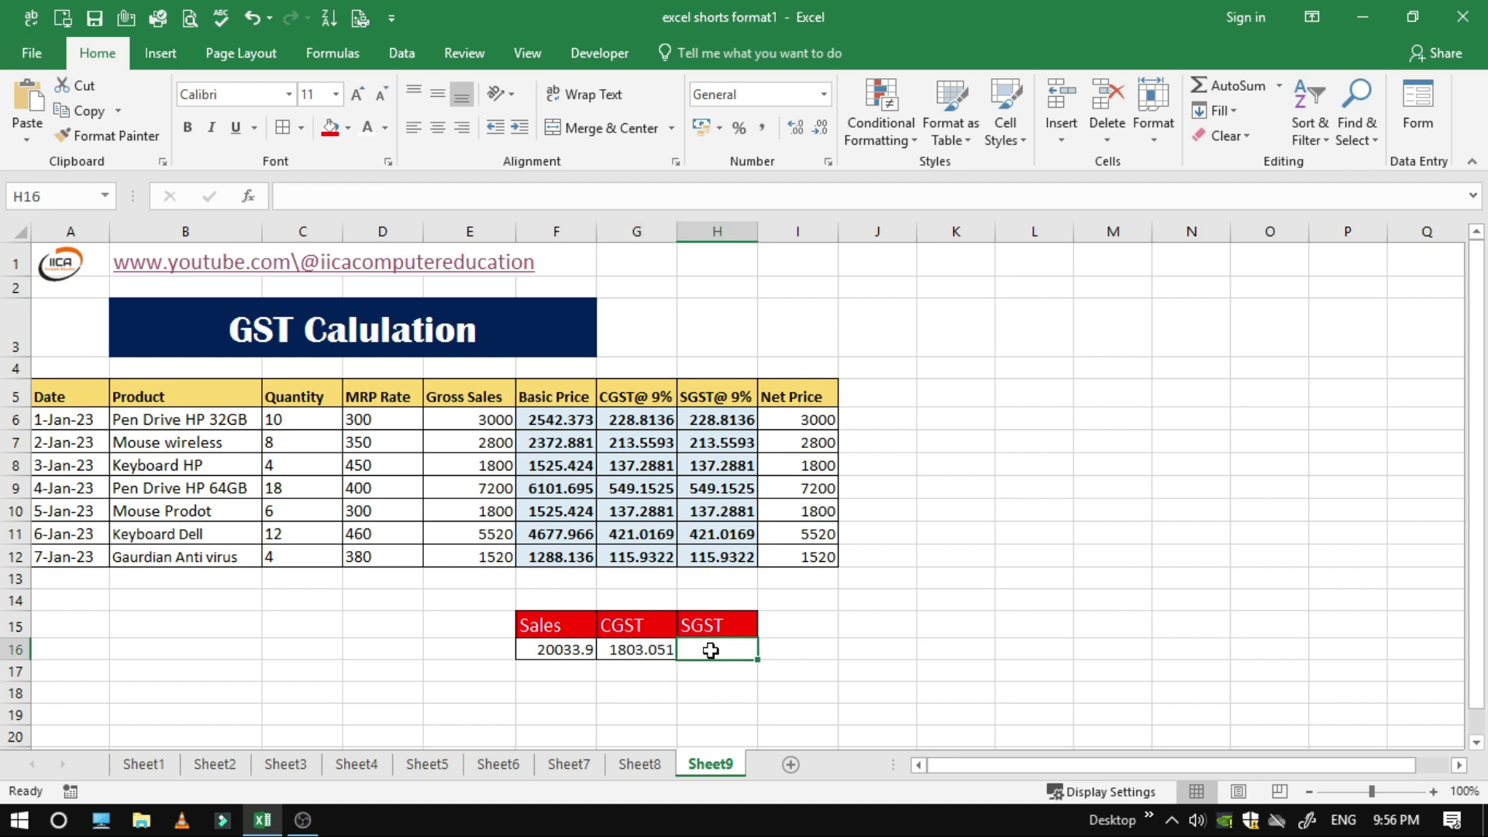
text(=sum)
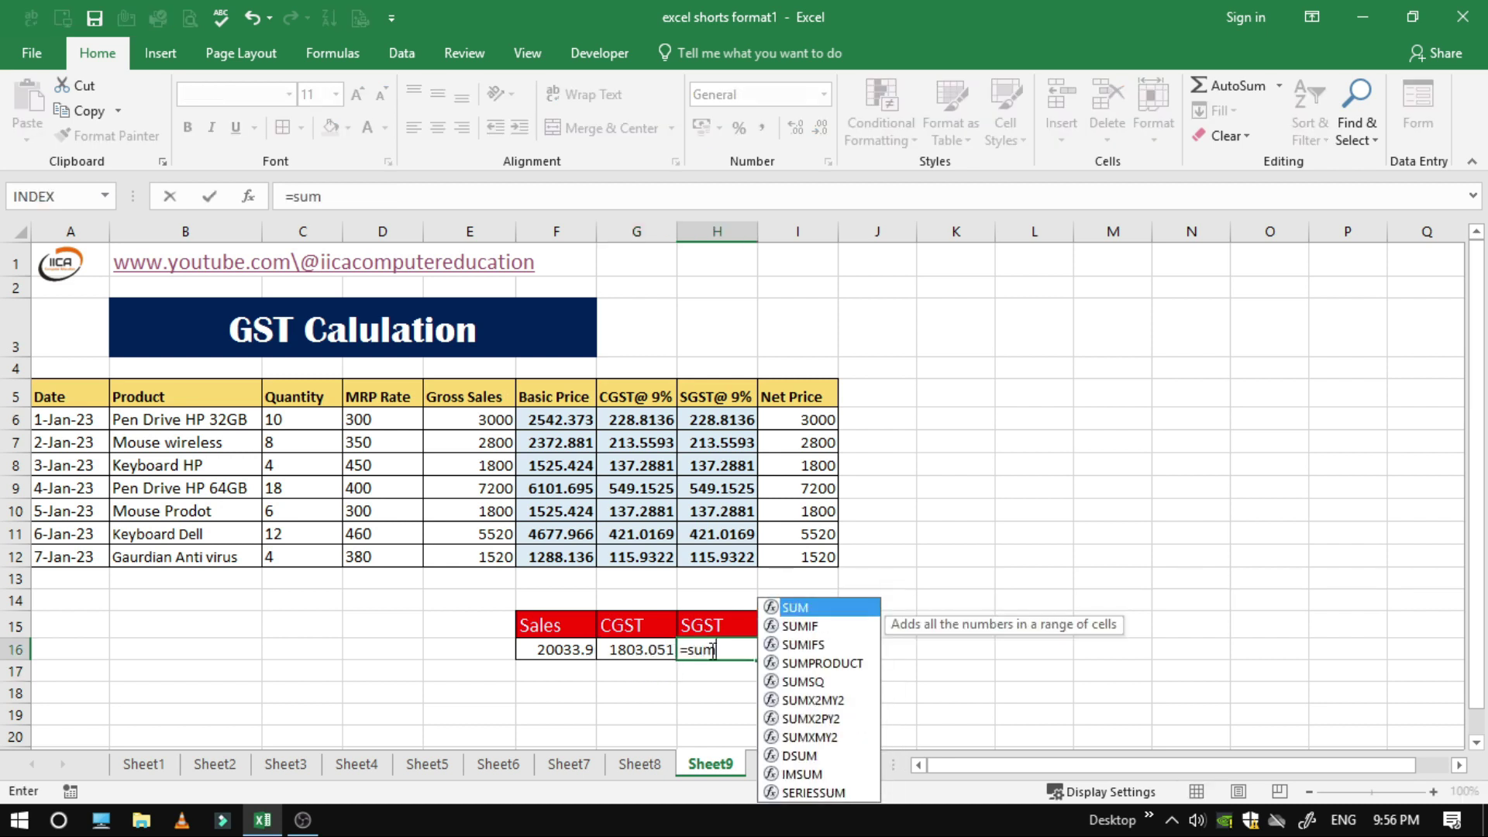
text(()
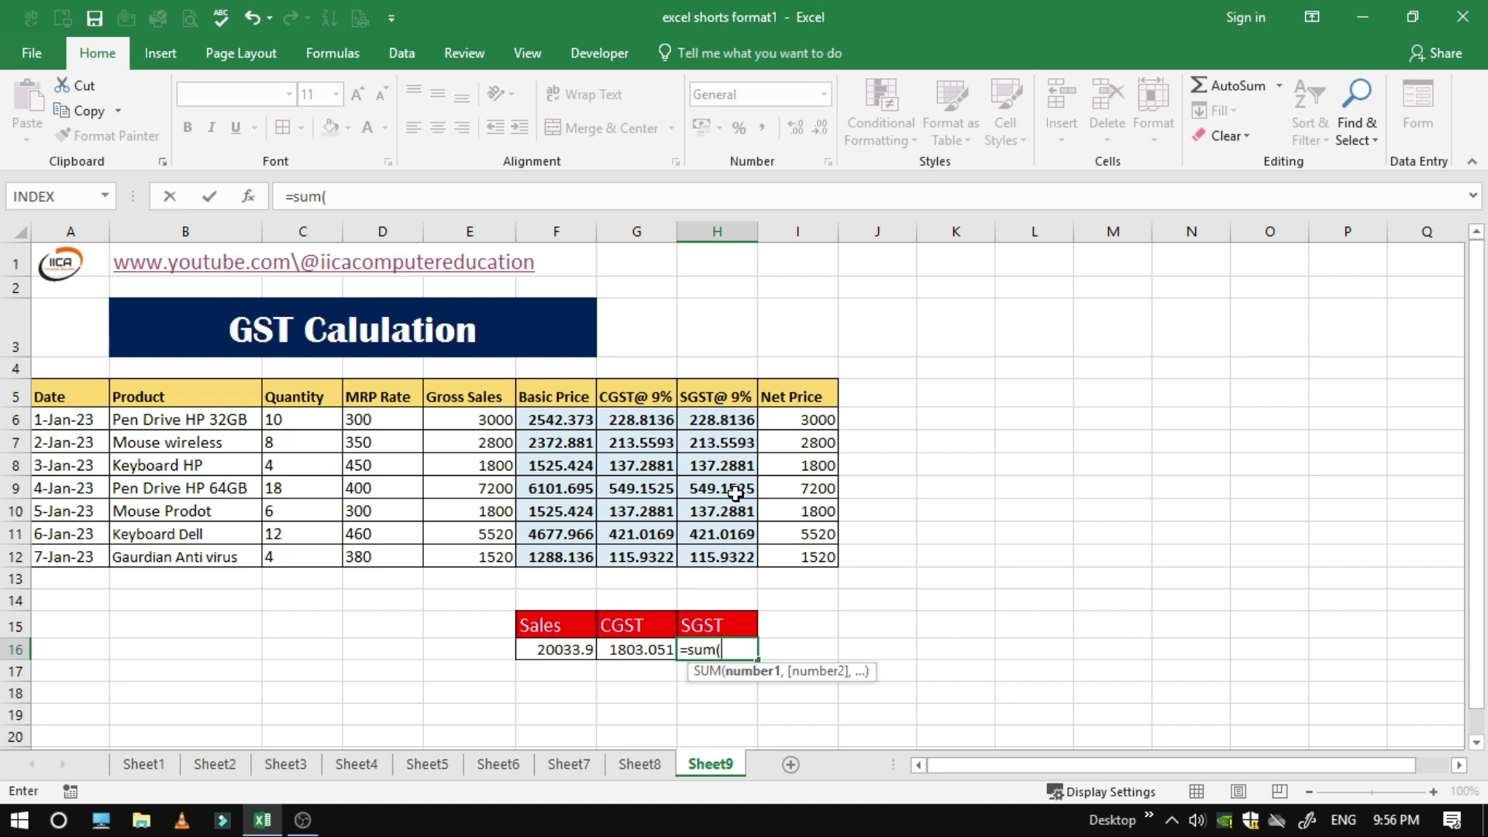
drag(714, 422, 719, 555)
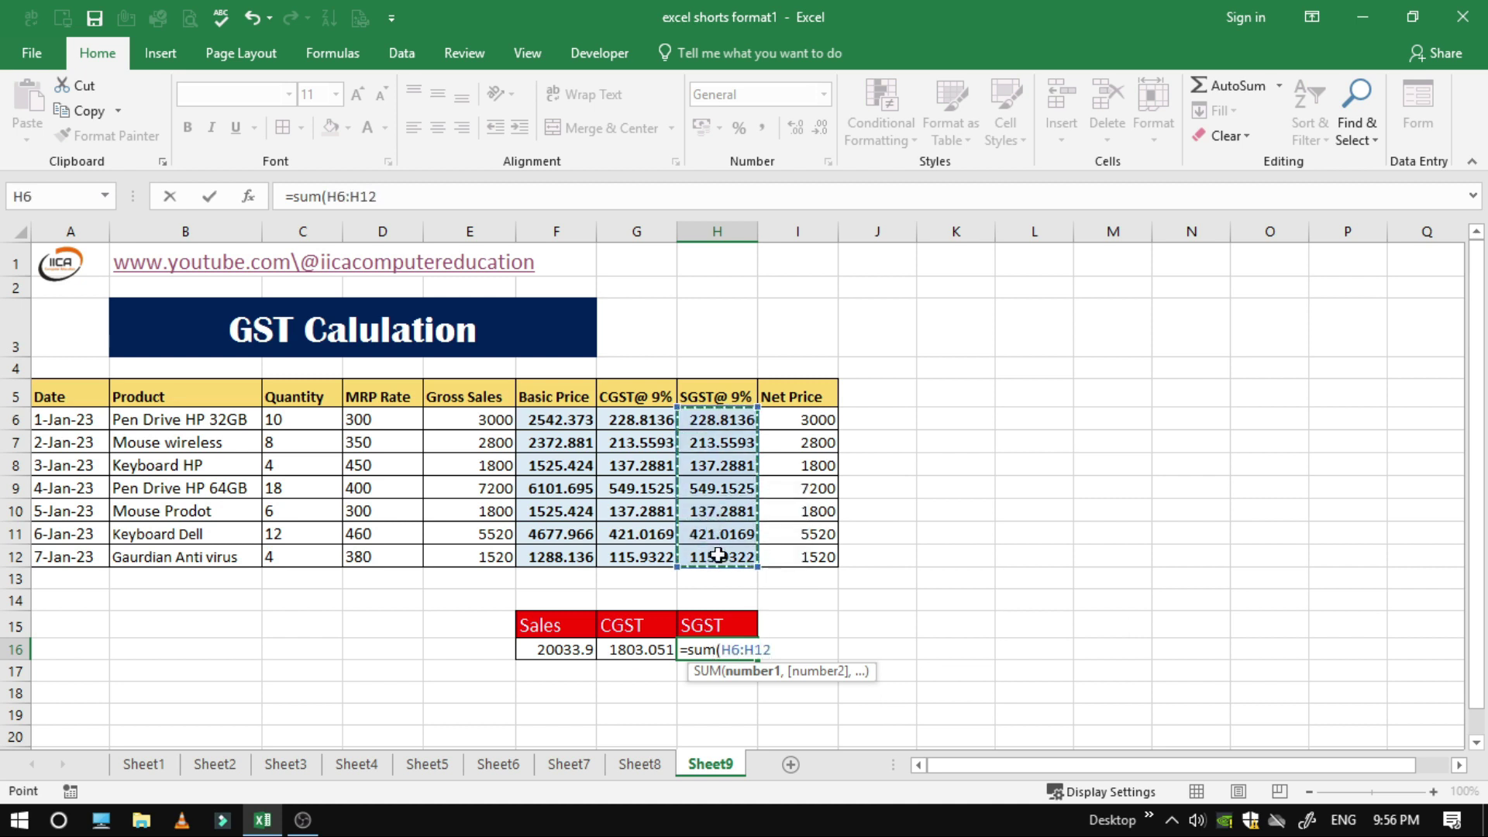
text())
key(Return)
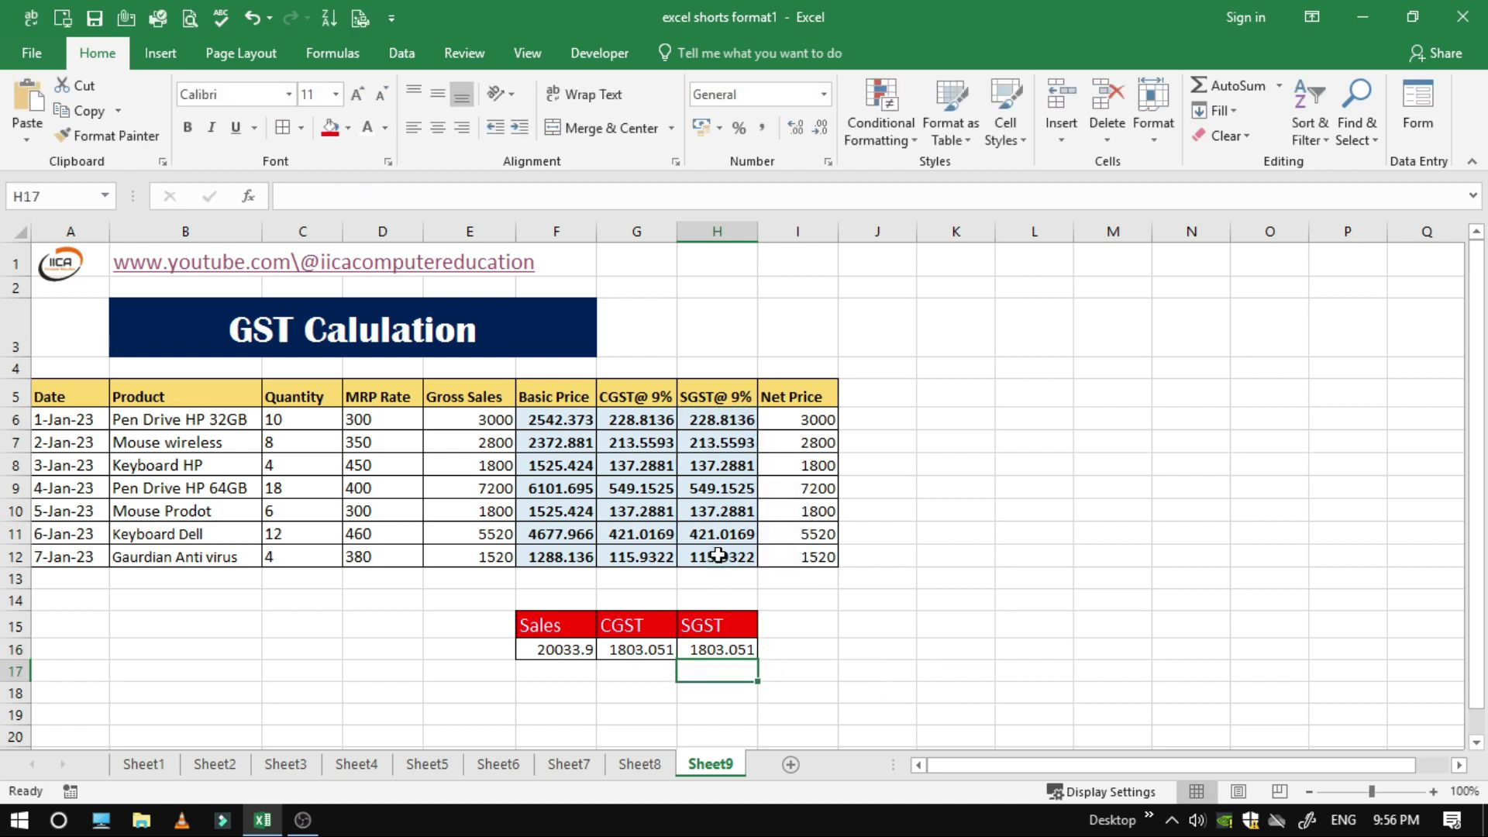